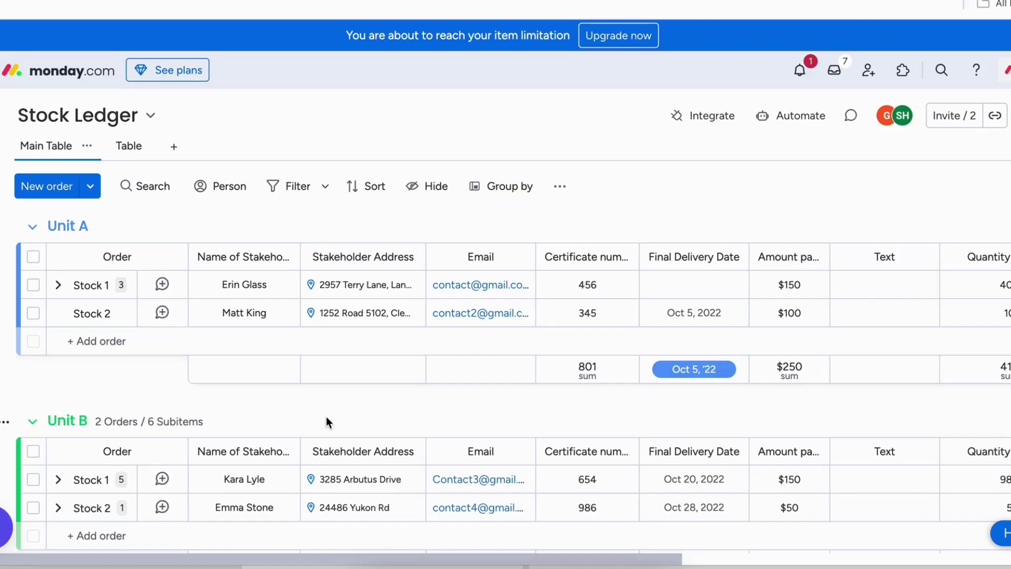
# View the apps marketplace and return to the Stock Ledger board
pyautogui.click(902, 70)
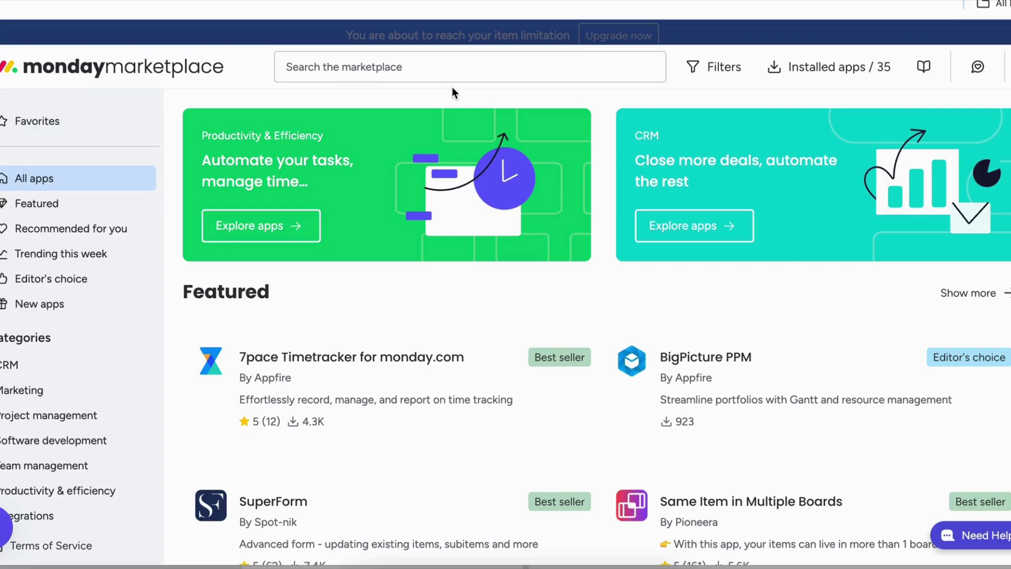
pyautogui.press('Escape')
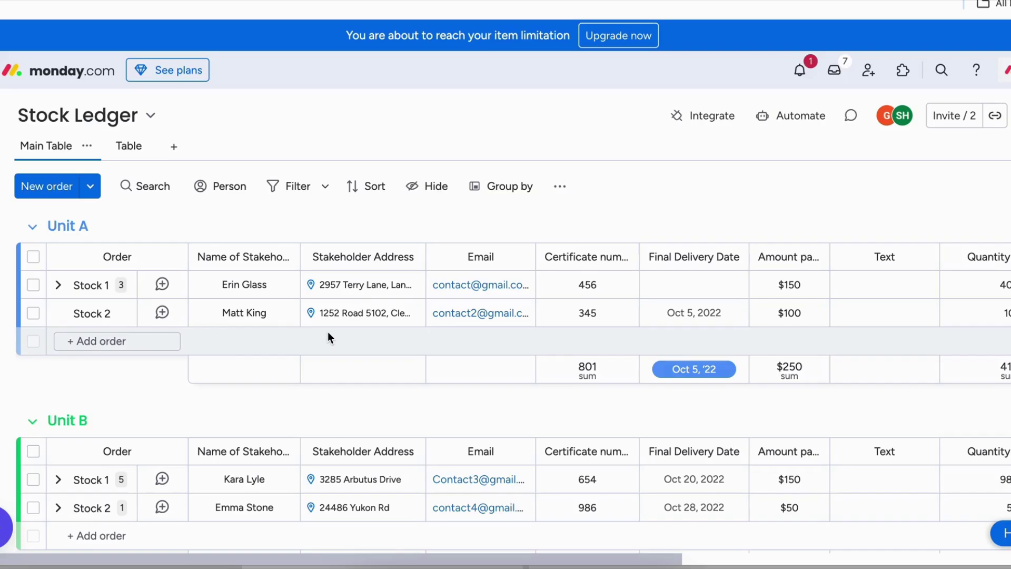
# Expand Stock 1's subitems in Unit A and open the SubLift recipe that updates a column by applying a selector to subitem column values
pyautogui.click(58, 285)
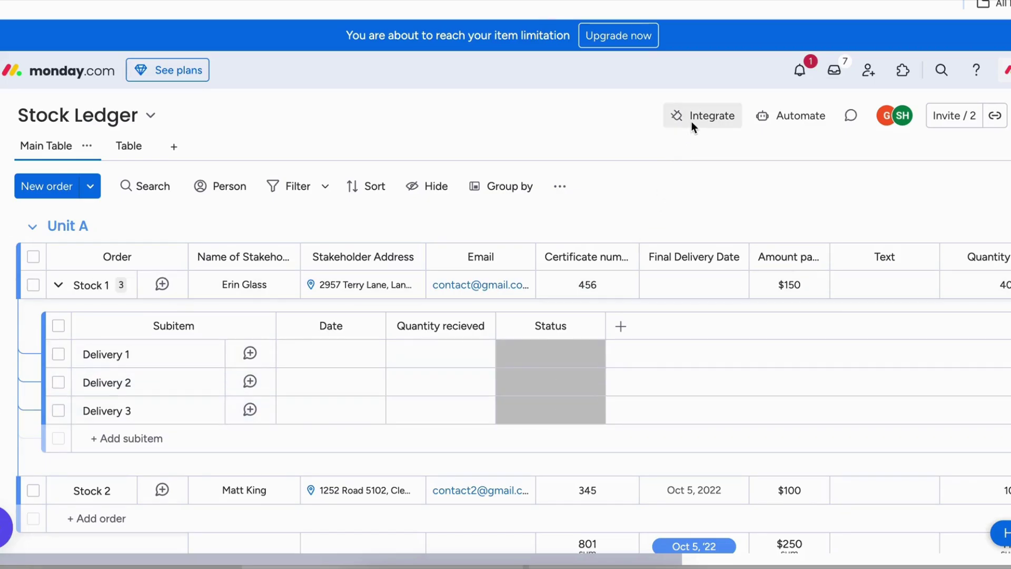
pyautogui.click(694, 120)
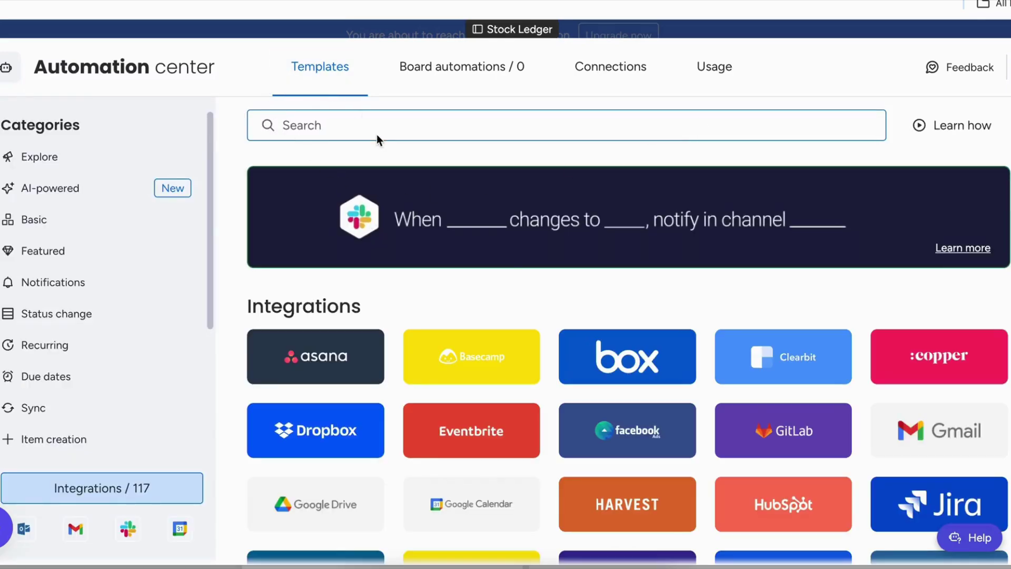
pyautogui.write('subli')
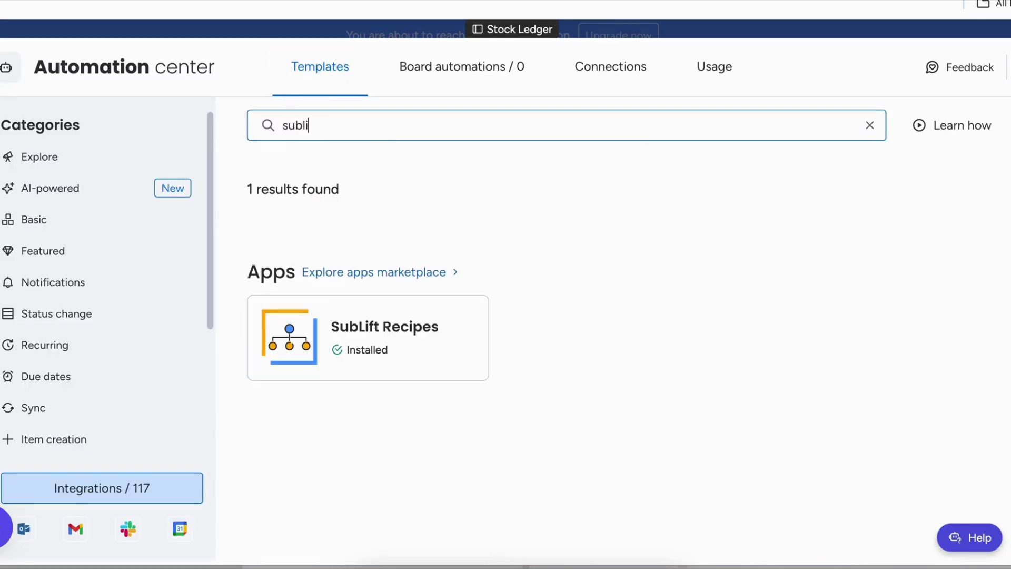
pyautogui.click(416, 330)
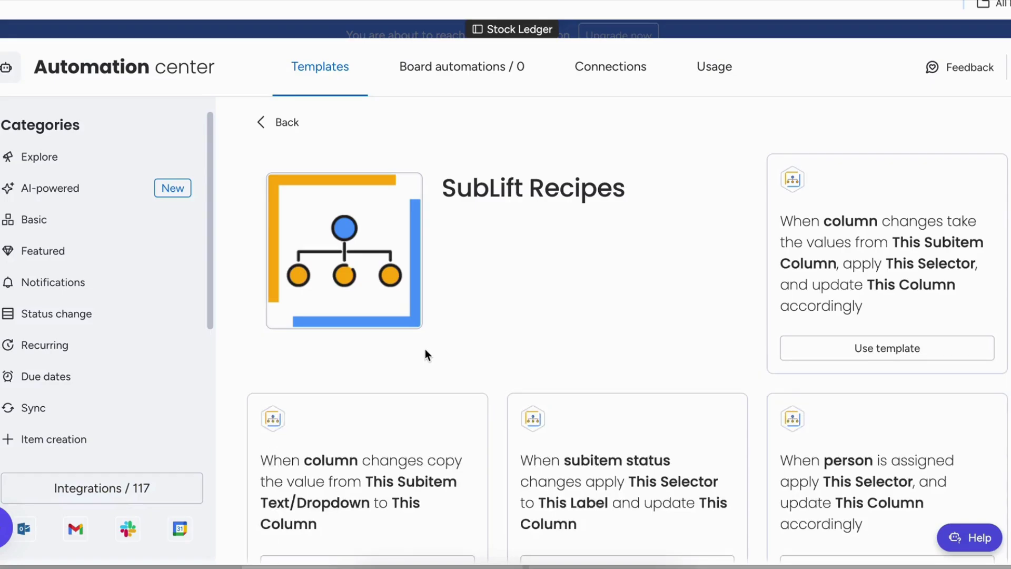
pyautogui.click(921, 254)
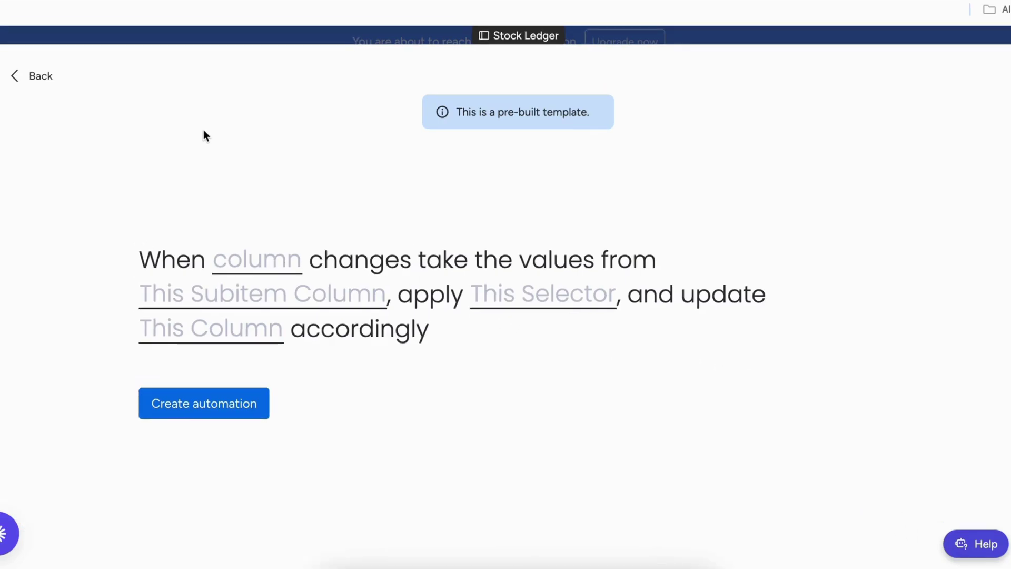
# Set the recipe's trigger to the subitem Date column and take its values from the subitem Date column
pyautogui.click(293, 256)
pyautogui.scroll(-5, 296, 359)
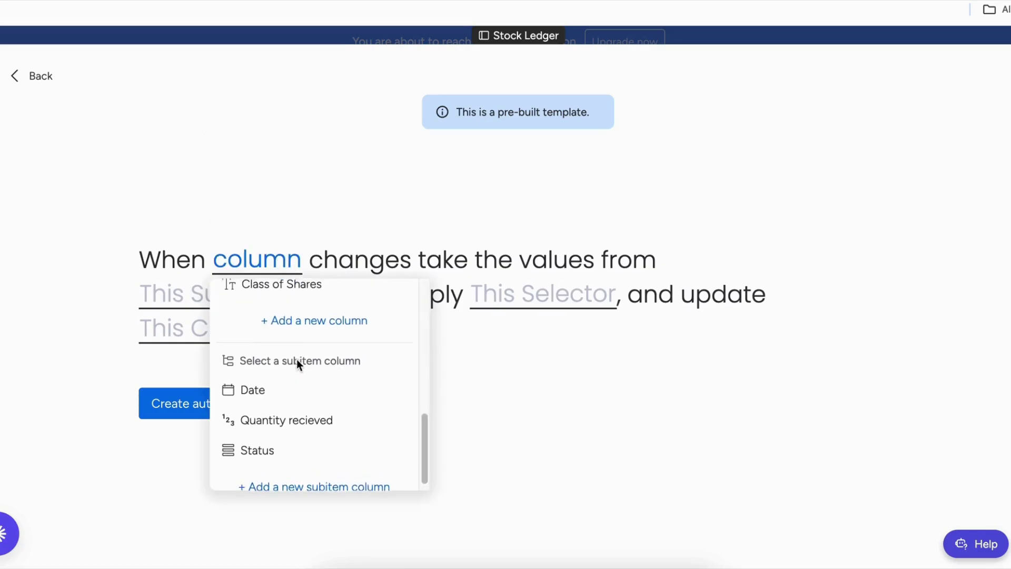
pyautogui.click(284, 398)
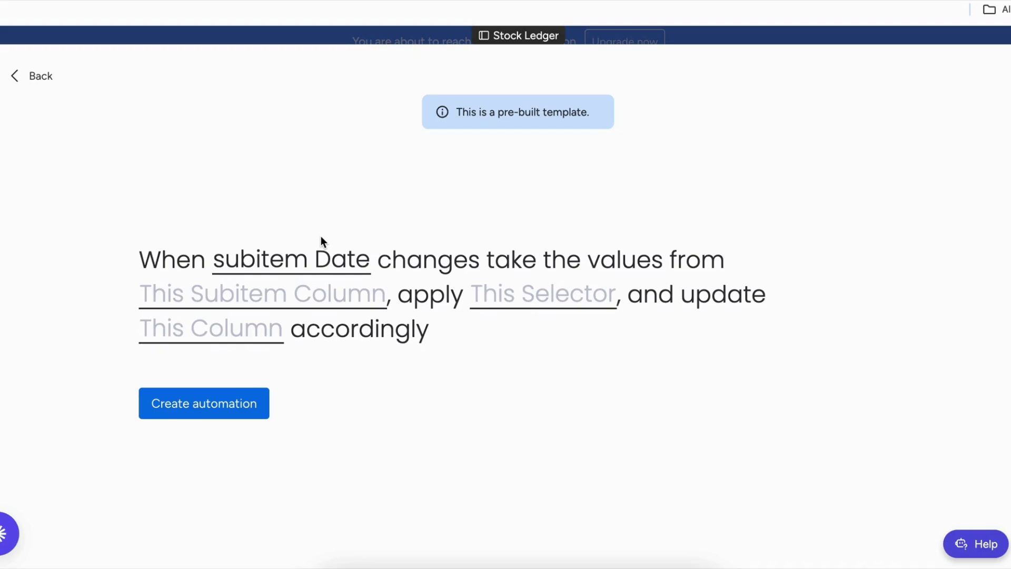
pyautogui.click(288, 299)
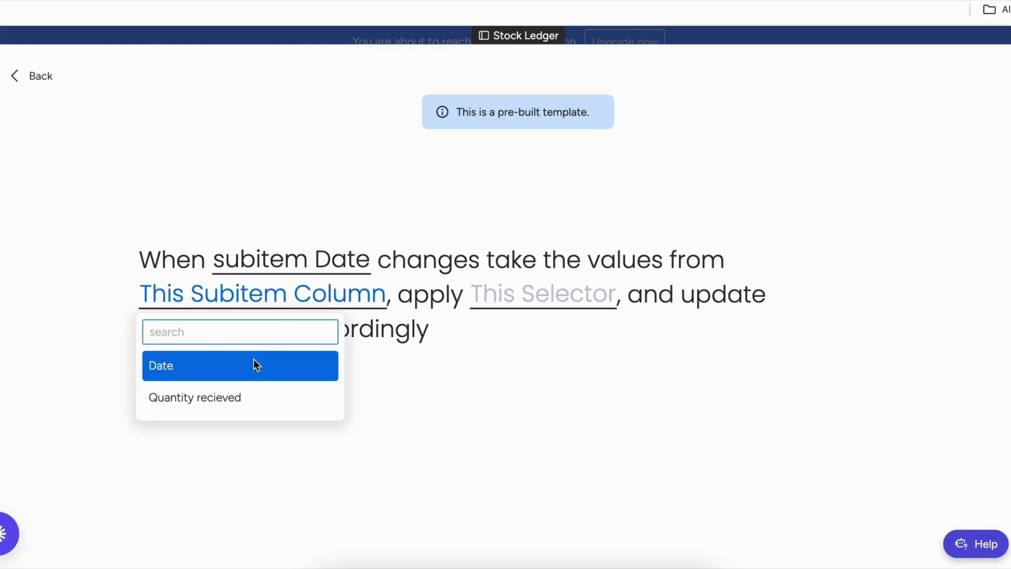
pyautogui.click(253, 360)
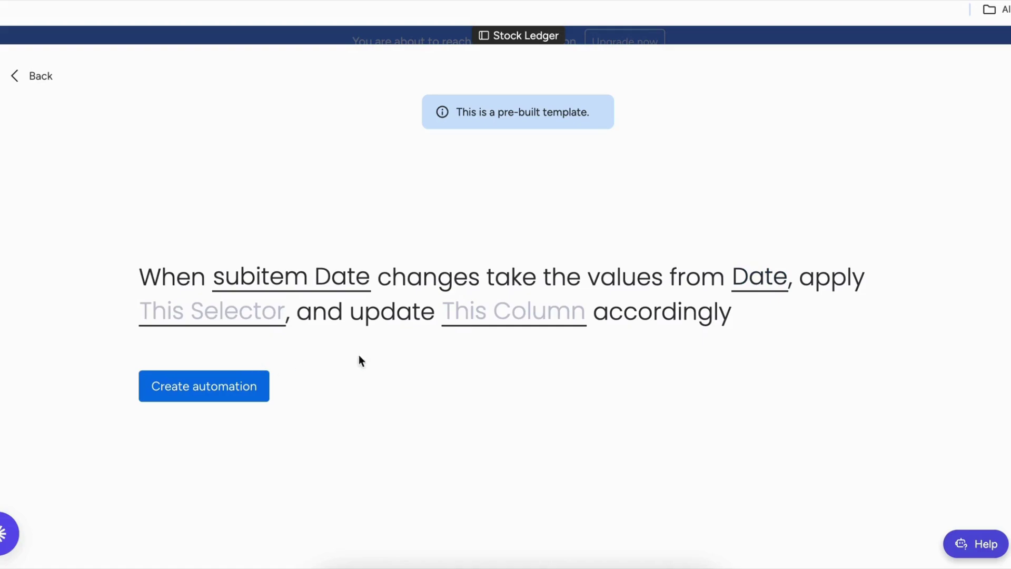
# Apply Latest Date to update Final Delivery Date, create the automation and return to the board
pyautogui.click(476, 311)
pyautogui.click(245, 315)
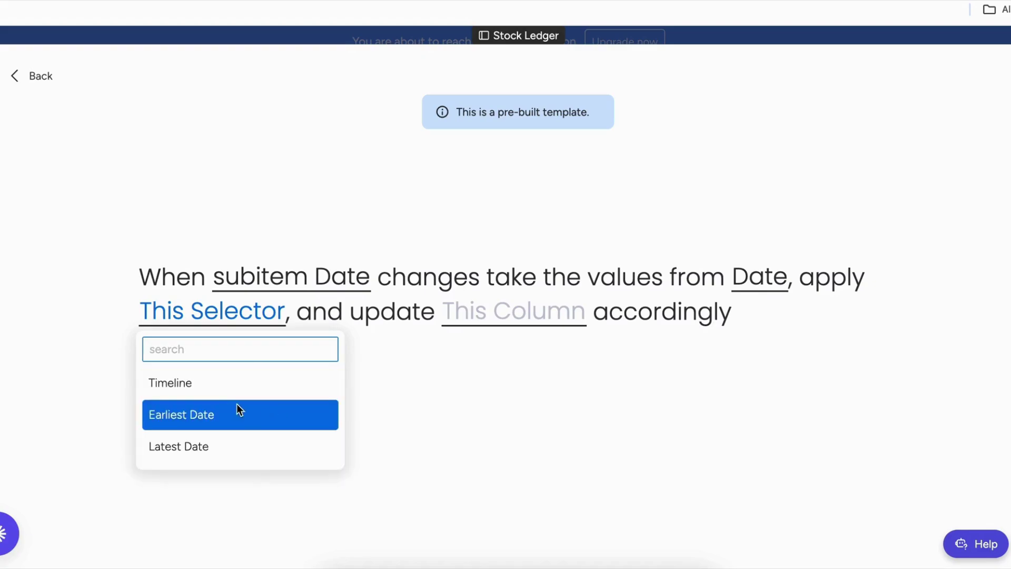
pyautogui.click(221, 442)
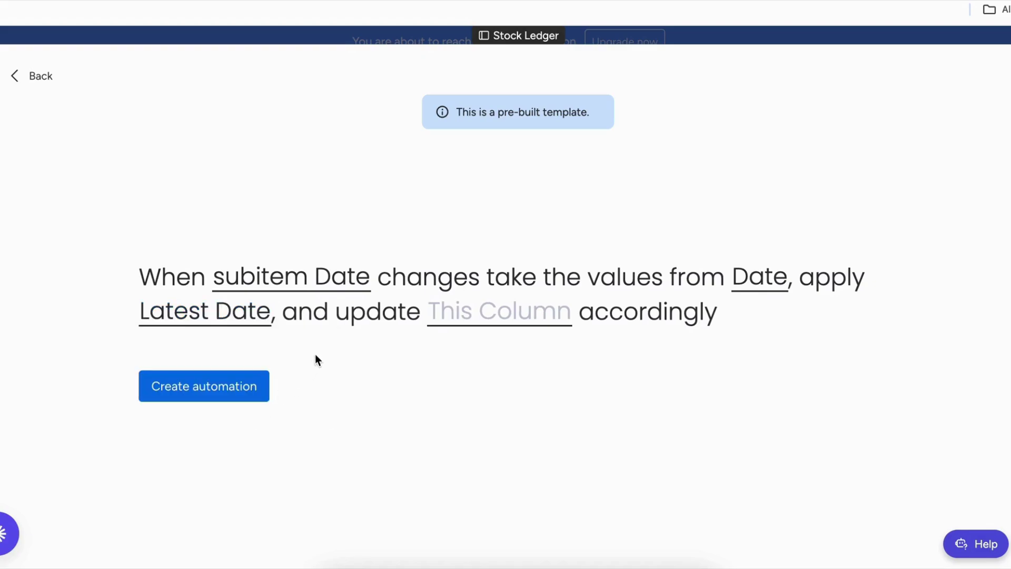
pyautogui.click(476, 312)
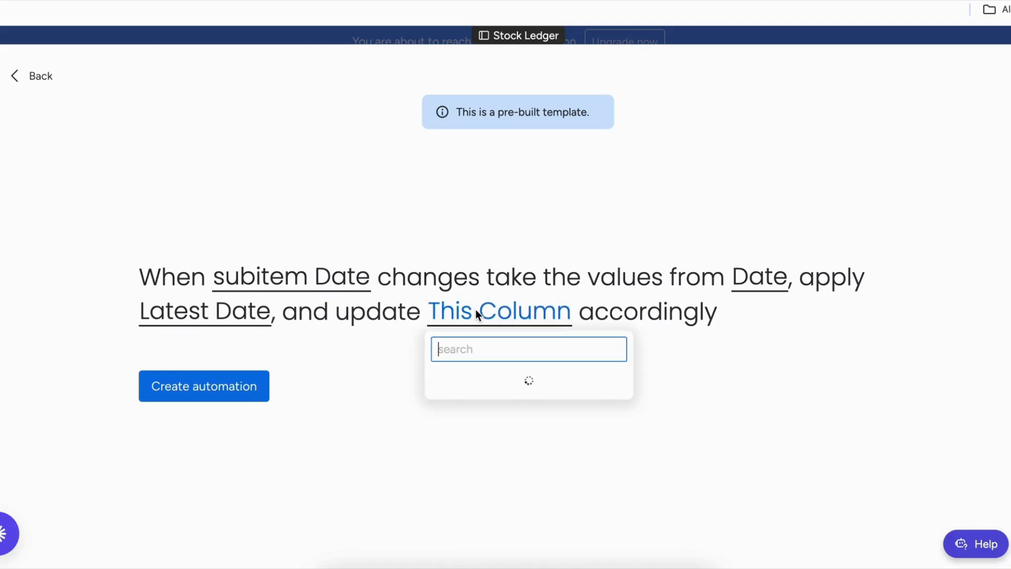
pyautogui.click(491, 386)
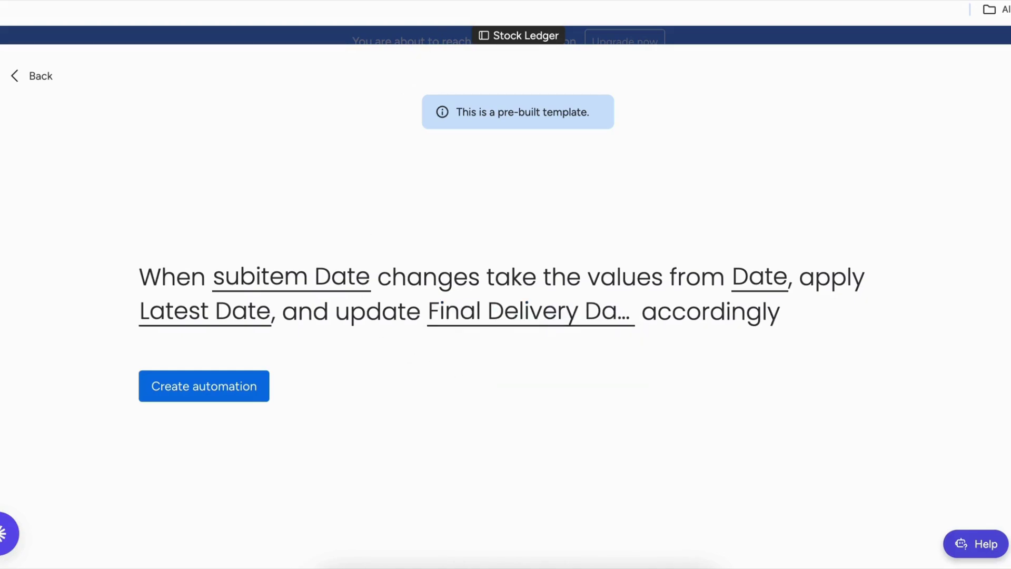
pyautogui.click(257, 383)
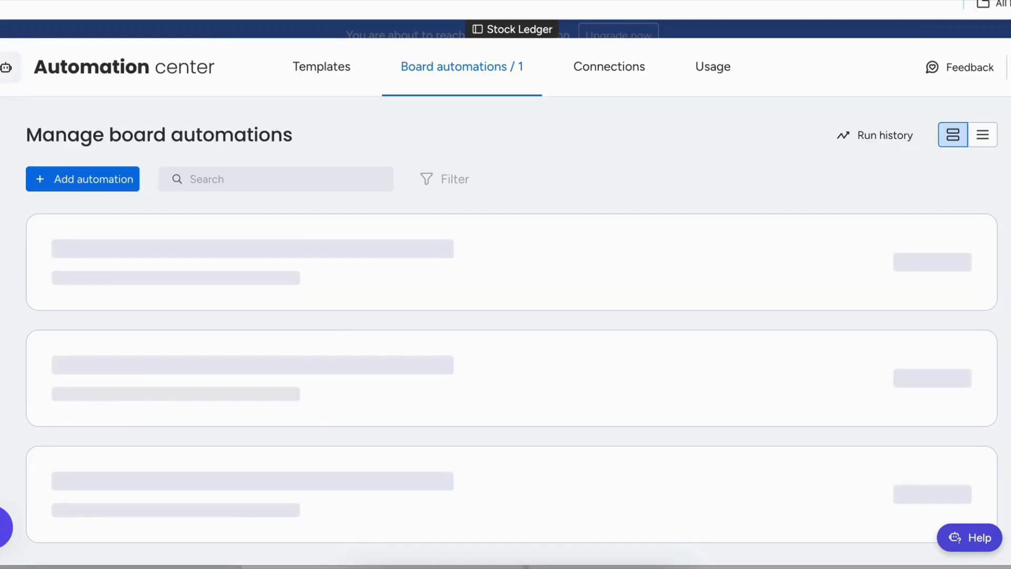
pyautogui.press('Escape')
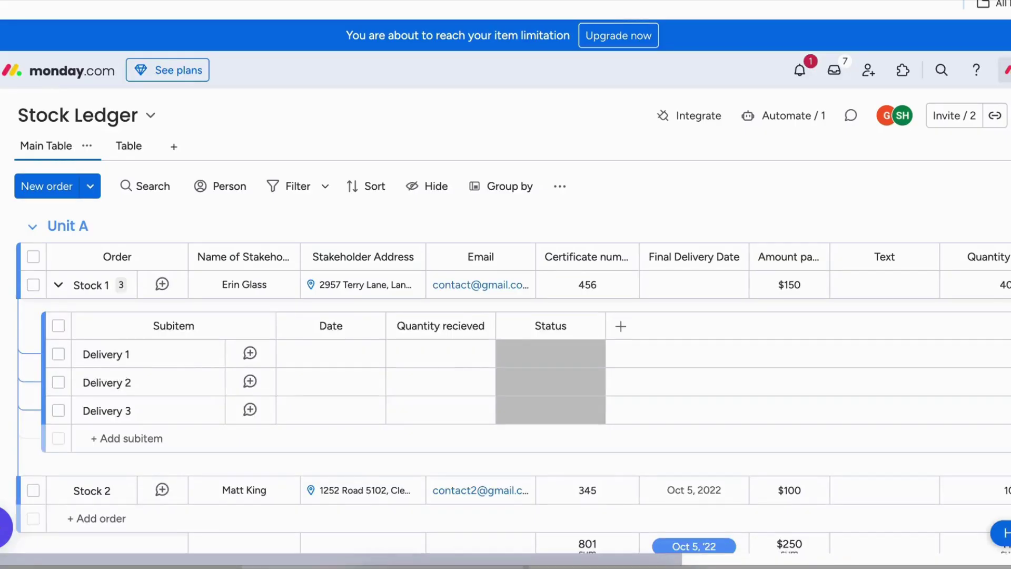
# Set the dates of Stock 1's subitems to March 7 for Delivery 1, March 12 for Delivery 2 and March 20 for Delivery 3
pyautogui.click(348, 353)
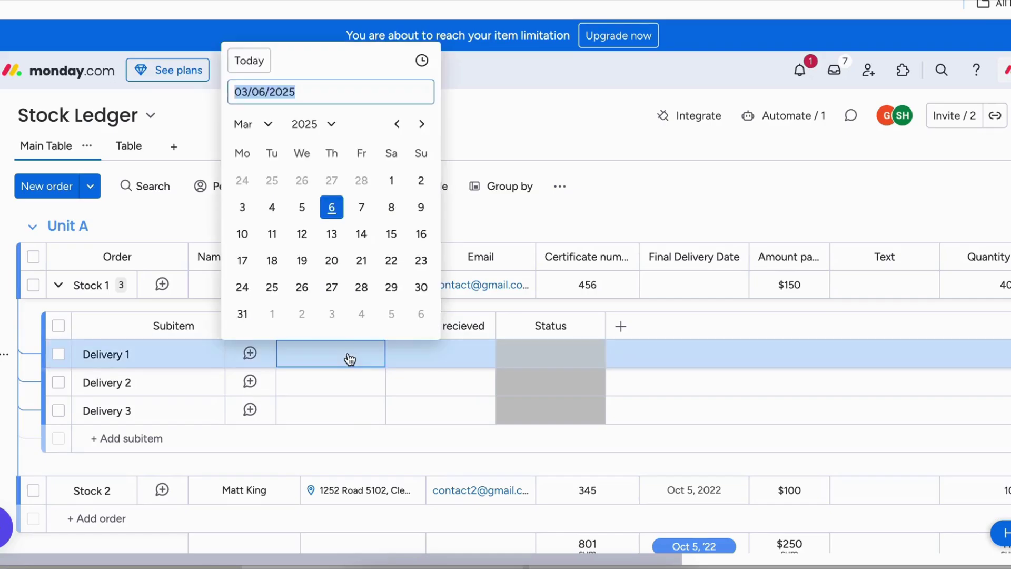
pyautogui.click(364, 221)
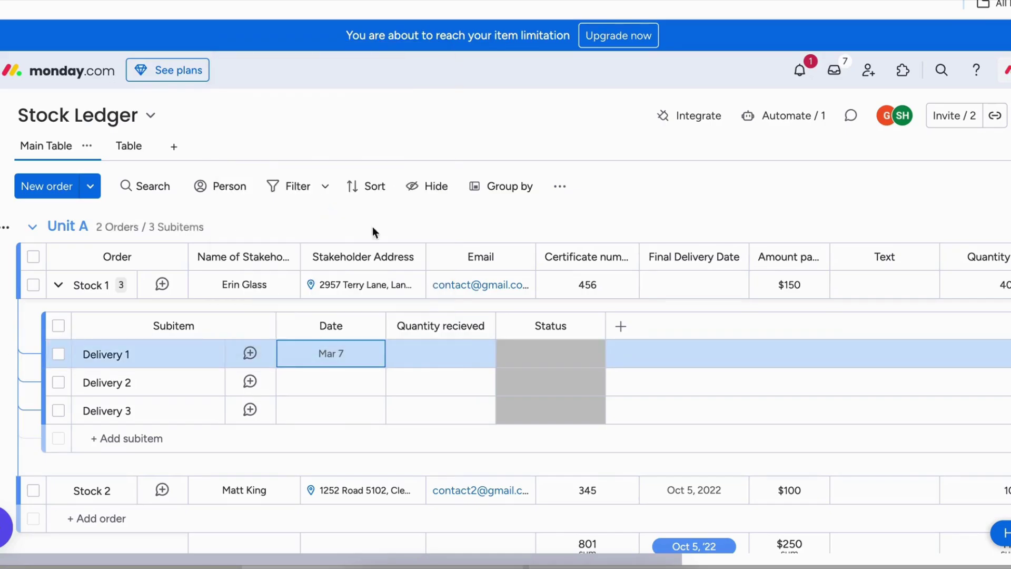
pyautogui.click(342, 380)
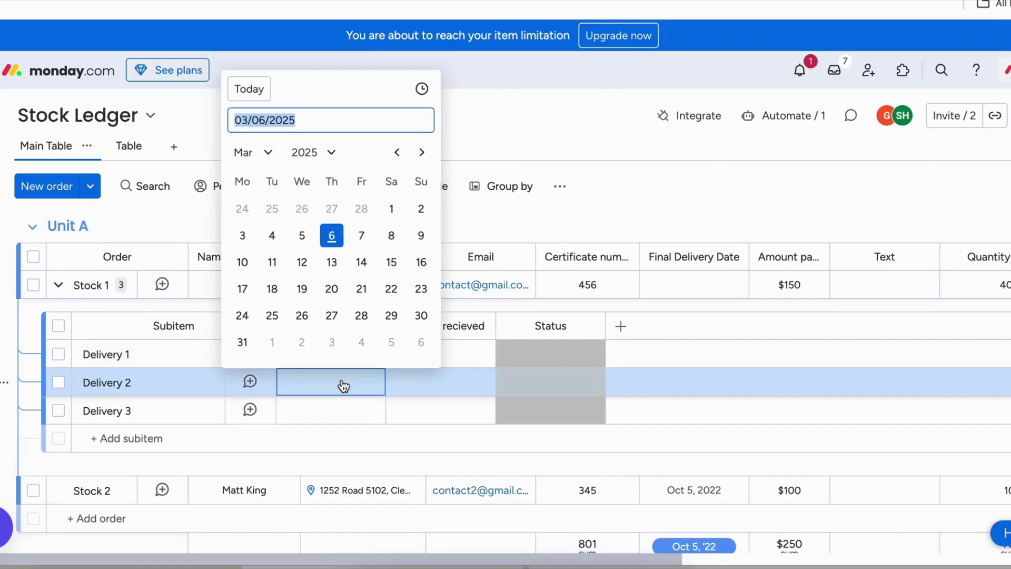
pyautogui.click(301, 260)
pyautogui.click(348, 421)
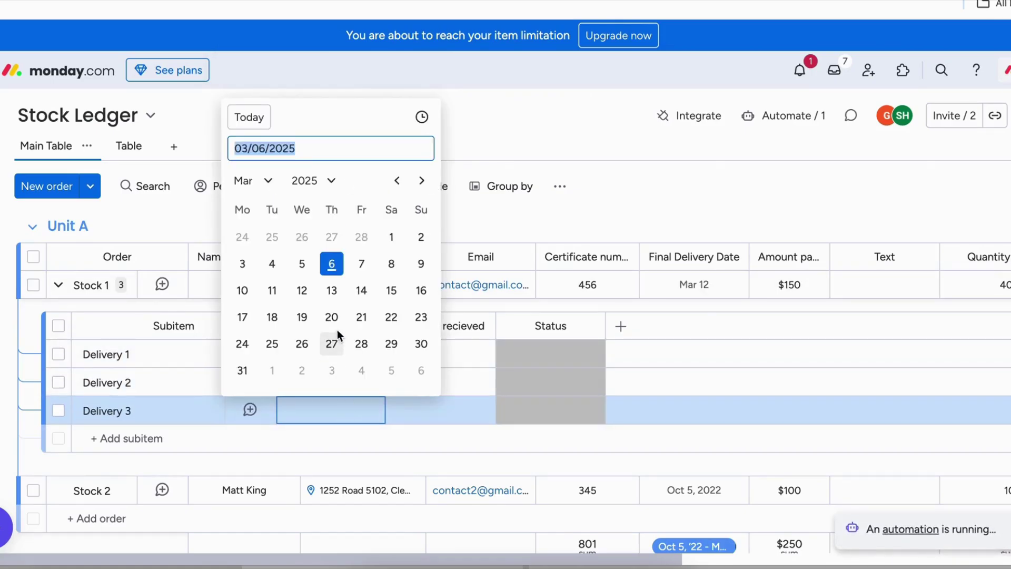
pyautogui.click(332, 318)
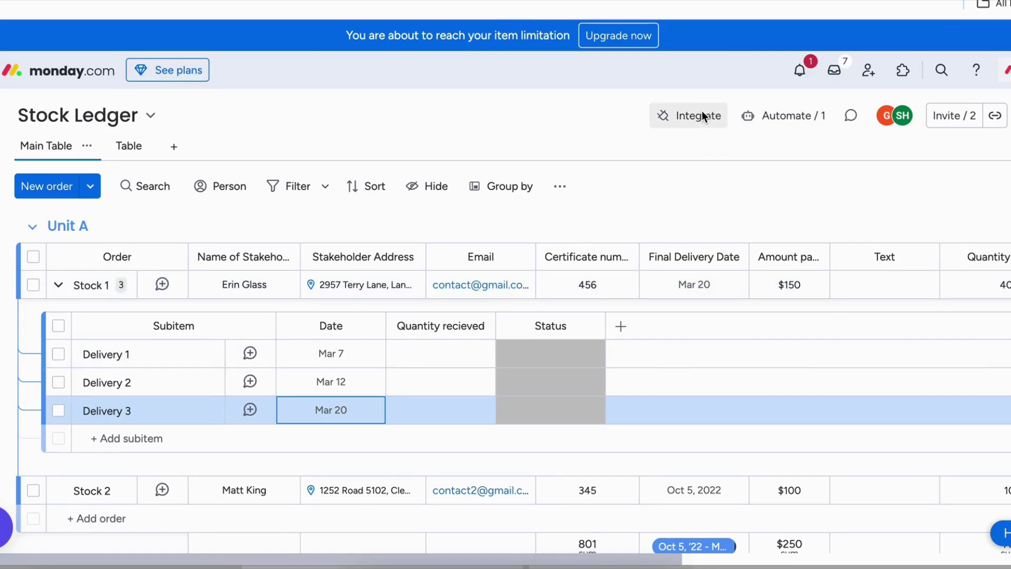
# Find SubLift Recipes among the board's integrations and start another automation from the template that applies a selector to subitem column values
pyautogui.click(702, 111)
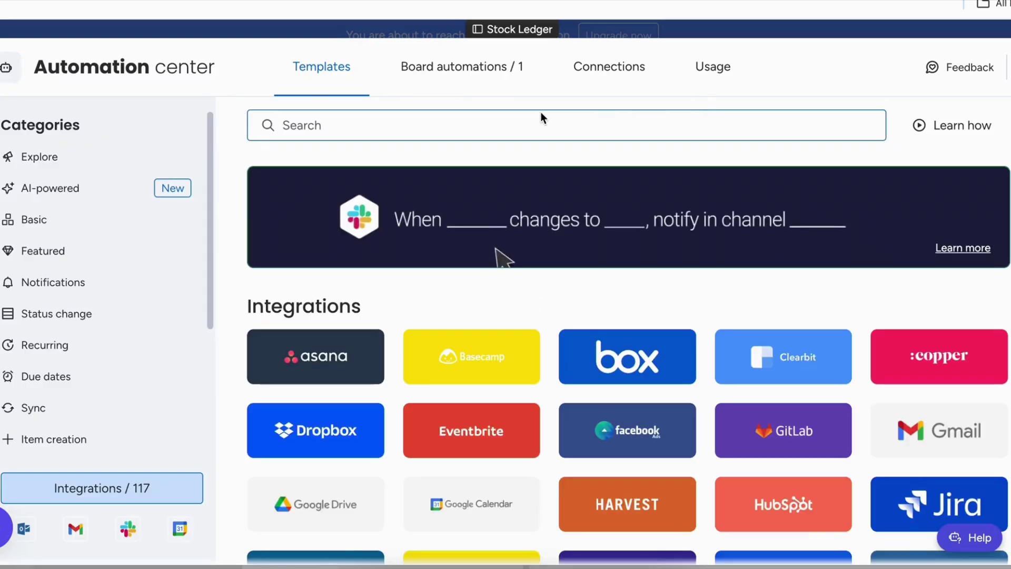
pyautogui.write('subl')
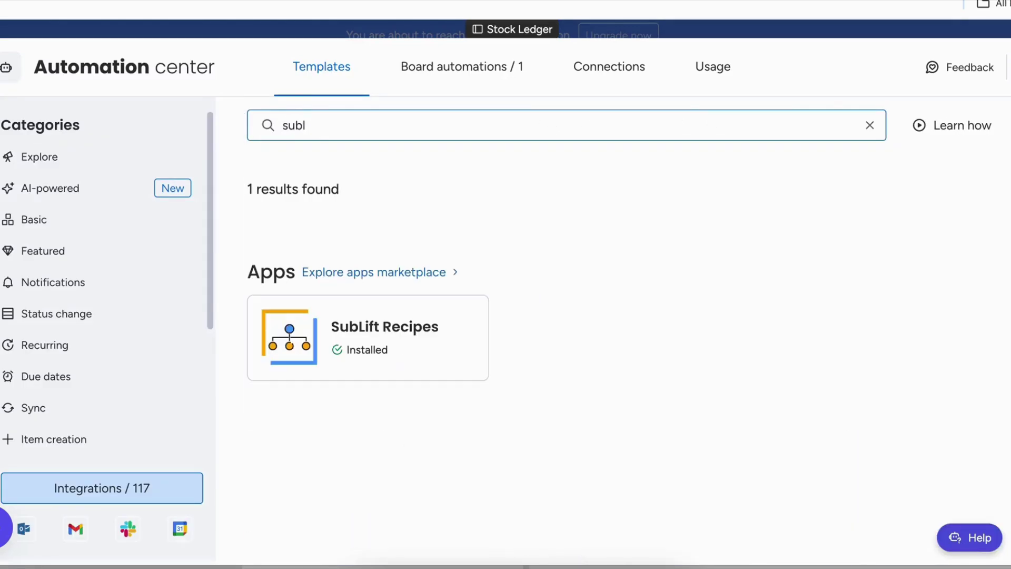
pyautogui.click(456, 340)
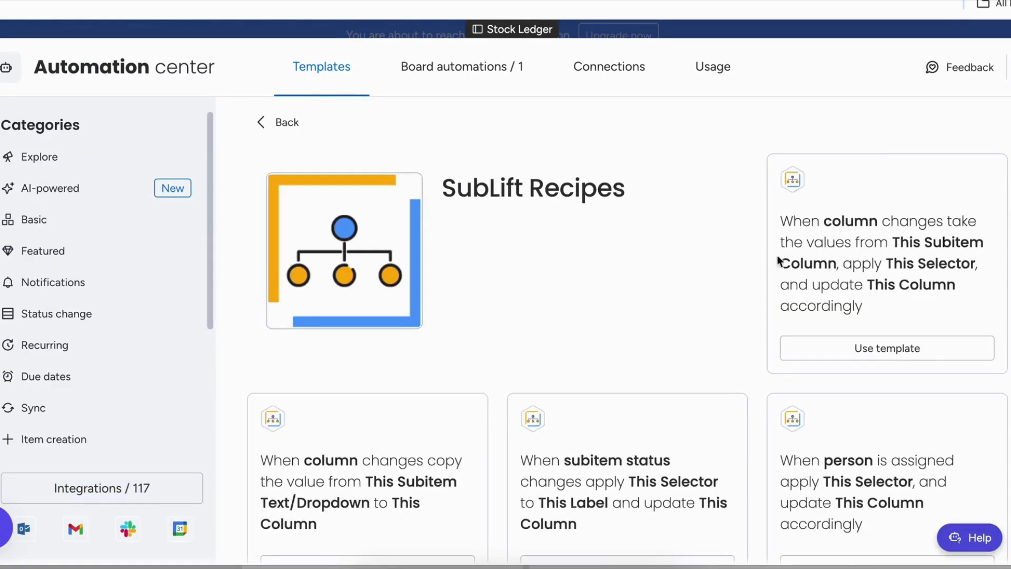
pyautogui.click(862, 269)
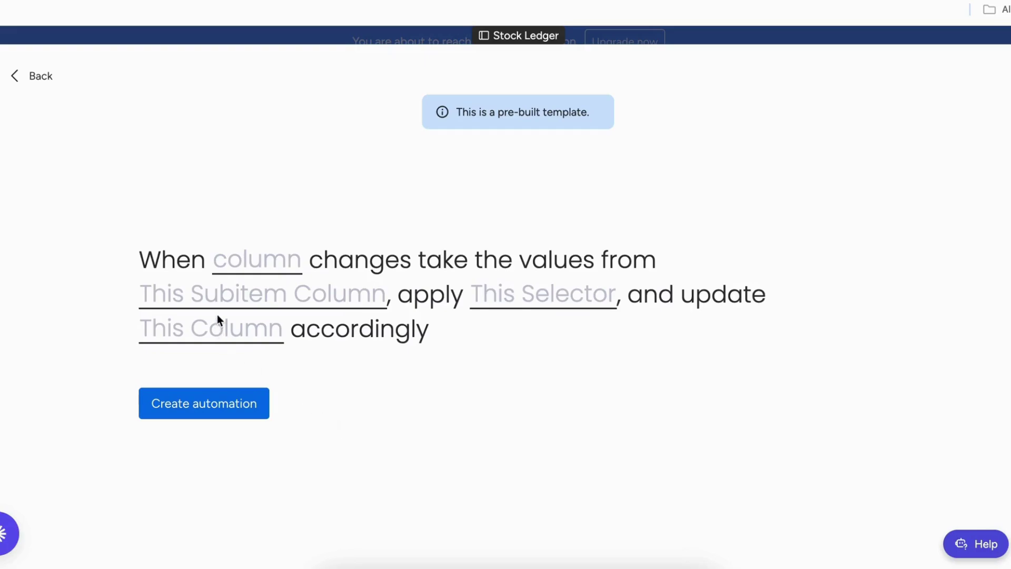
# Set the recipe's trigger to the subitem Quantity recieved column and take its values from the subitem Quantity recieved column
pyautogui.click(258, 260)
pyautogui.scroll(-5, 277, 343)
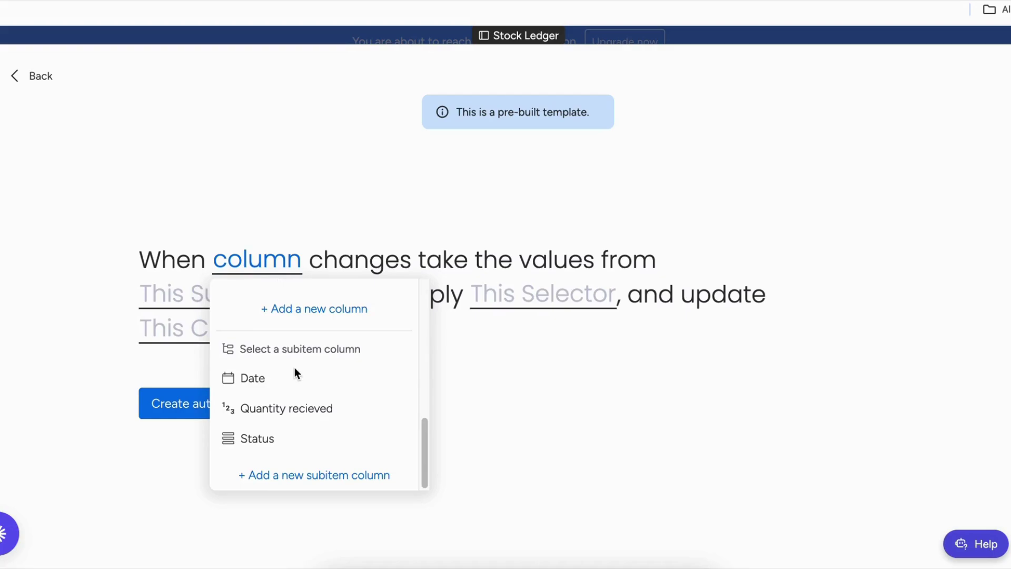
pyautogui.click(279, 407)
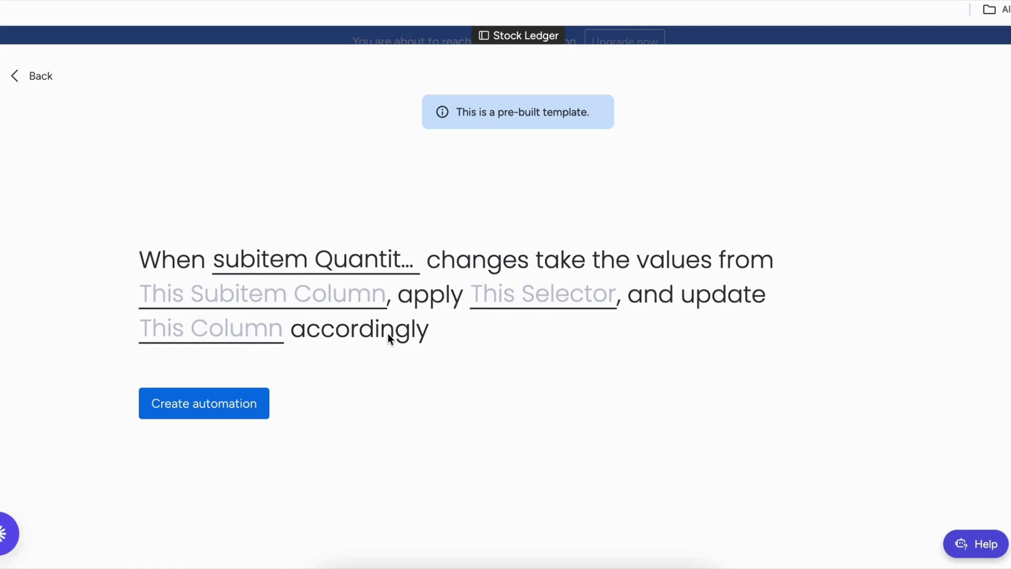
pyautogui.click(243, 295)
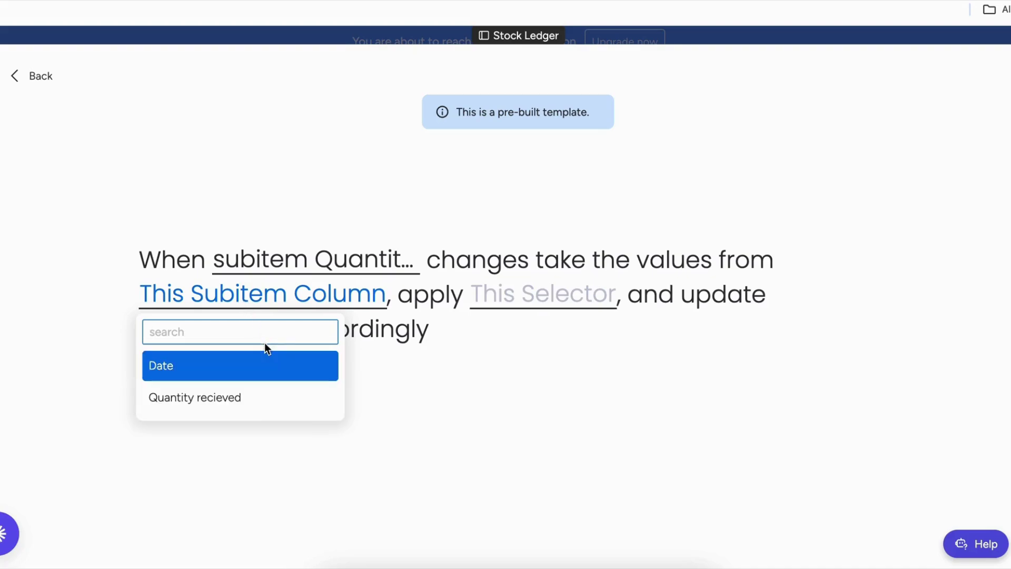
pyautogui.click(251, 398)
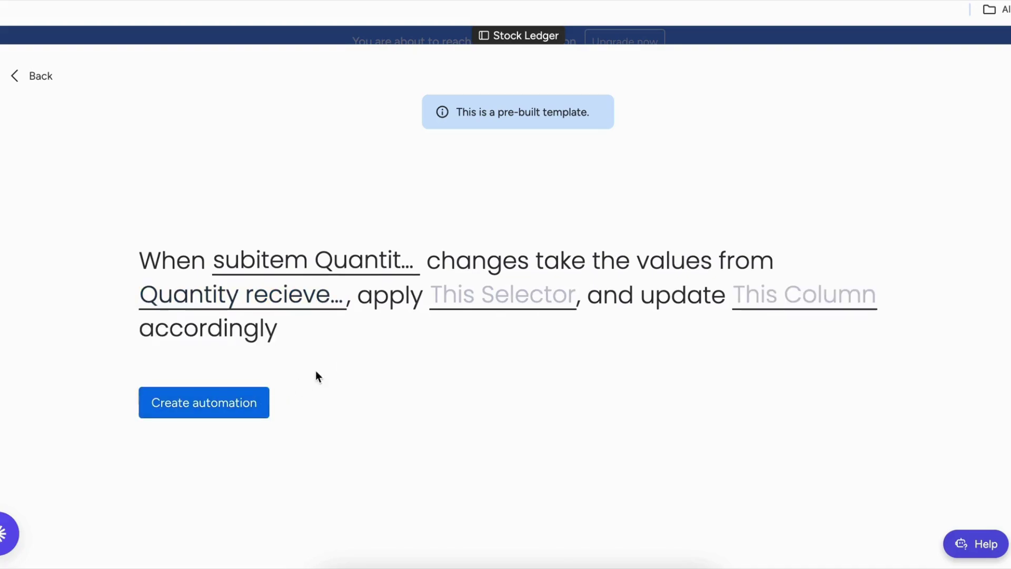
# Set the recipe's selector to Sum and the parent column it updates to Quantity recieved
pyautogui.click(468, 298)
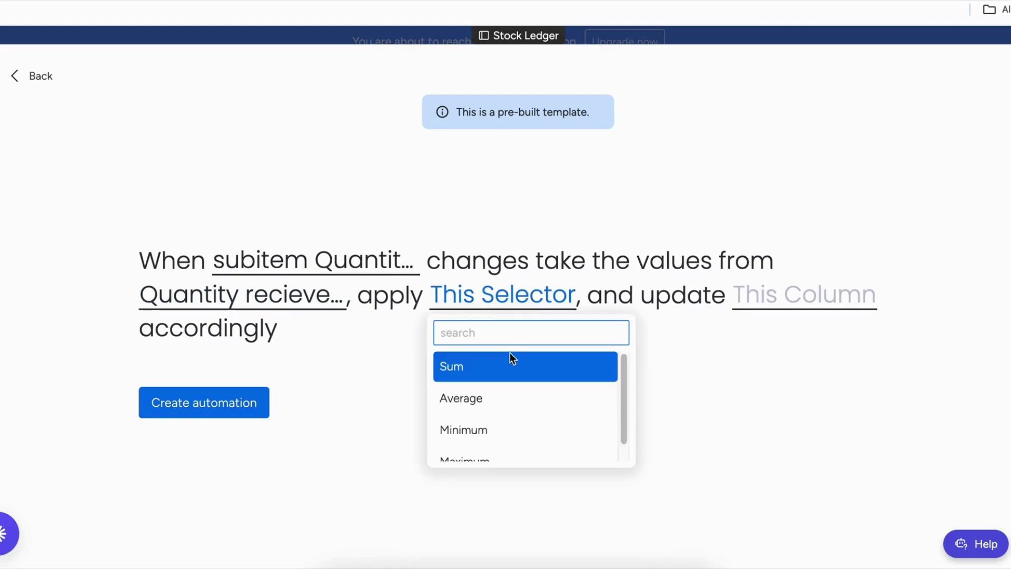
pyautogui.click(508, 363)
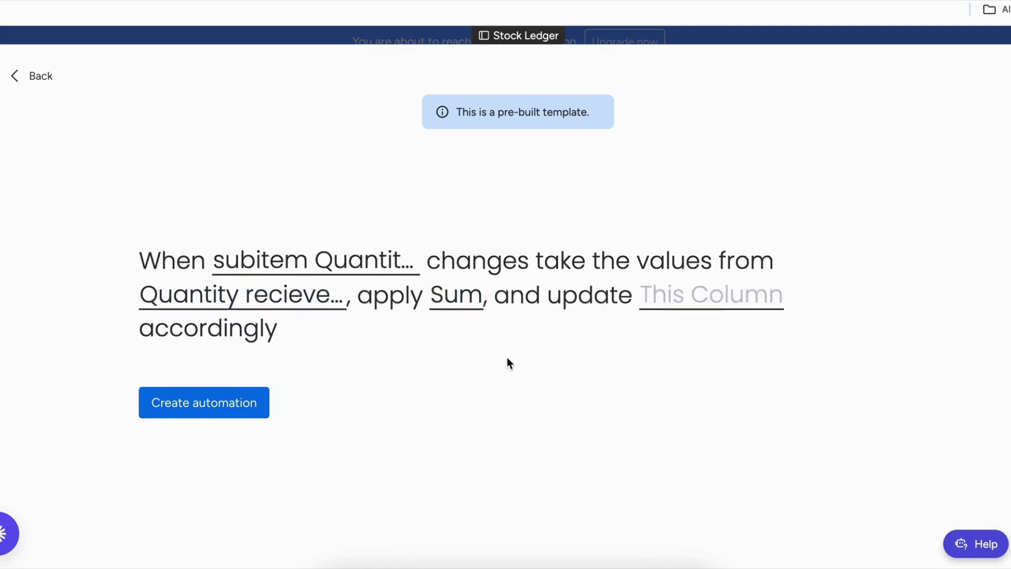
pyautogui.click(667, 307)
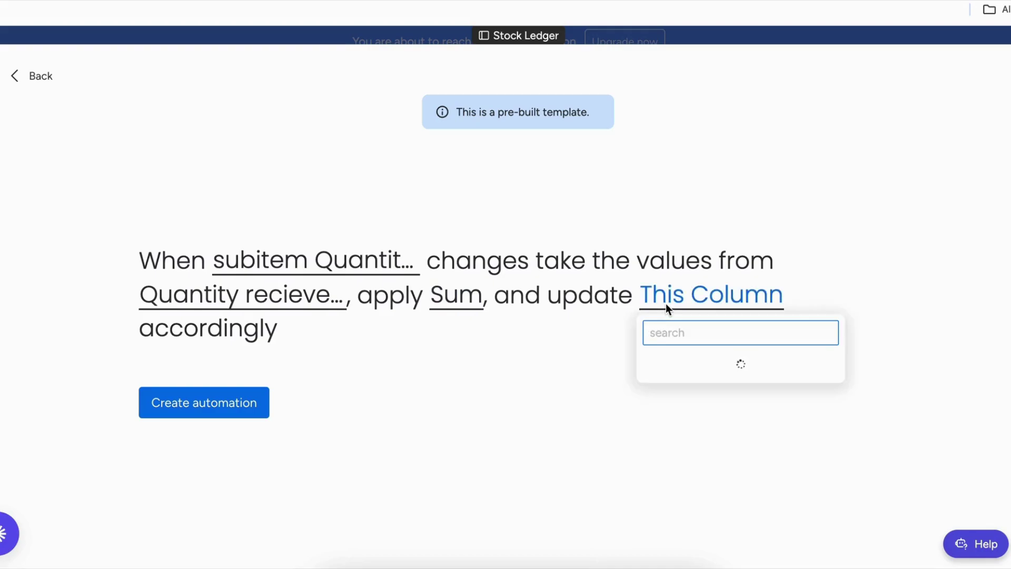
pyautogui.scroll(-5, 706, 401)
pyautogui.scroll(2, 705, 401)
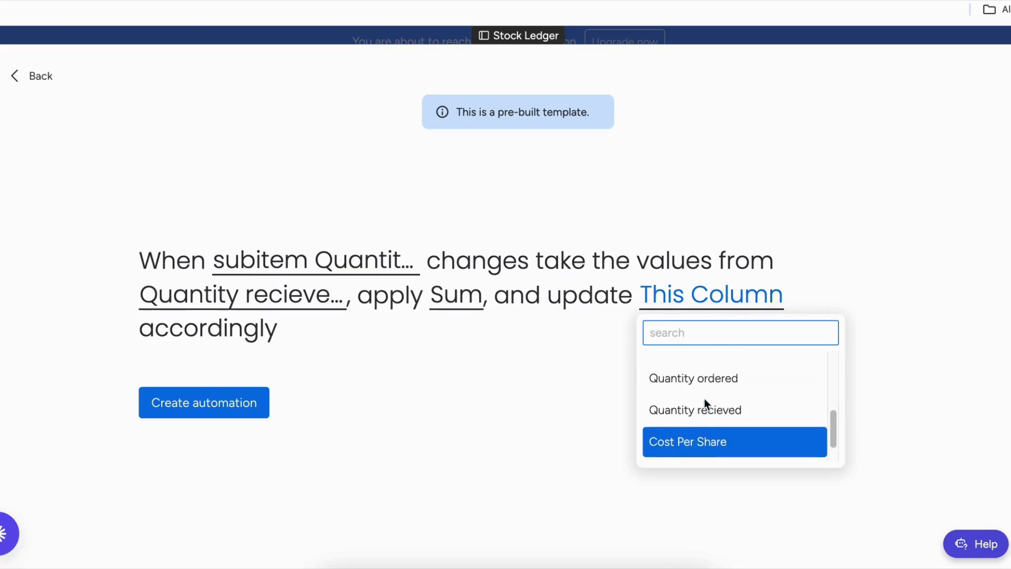
pyautogui.click(698, 424)
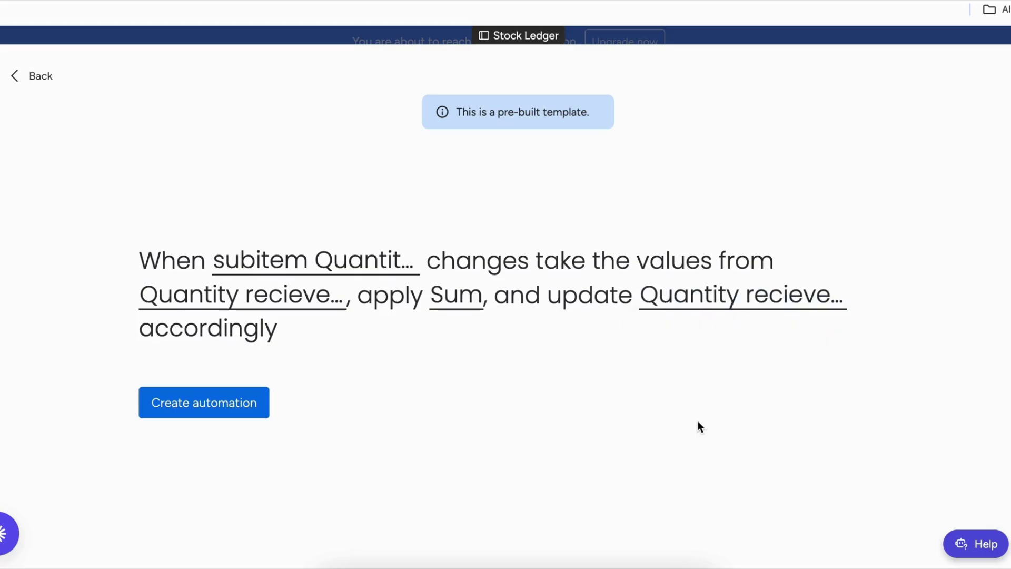
# Create the automation that sums the subitem quantities received, and return to the Stock Ledger board
pyautogui.click(199, 410)
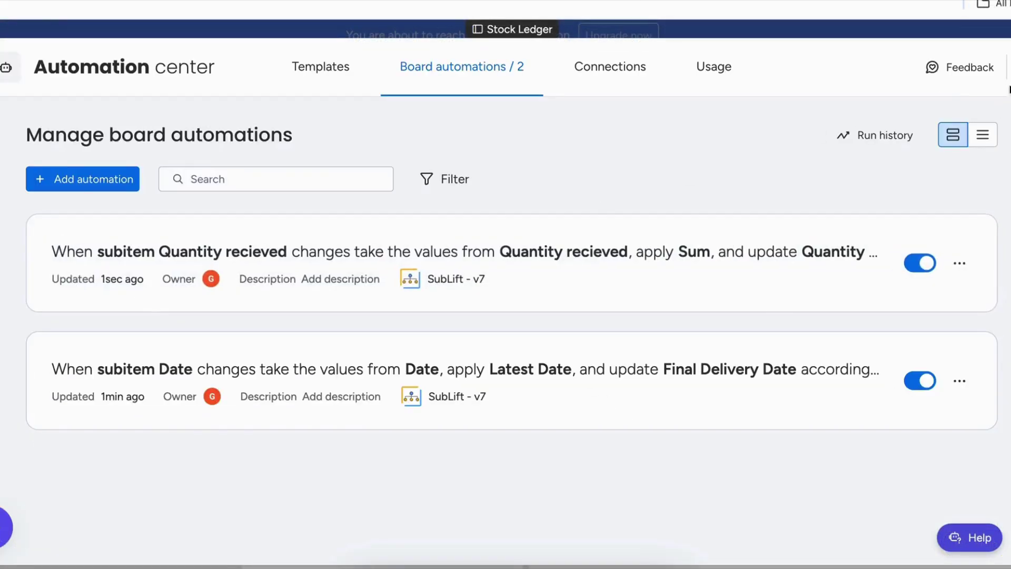
pyautogui.click(1010, 68)
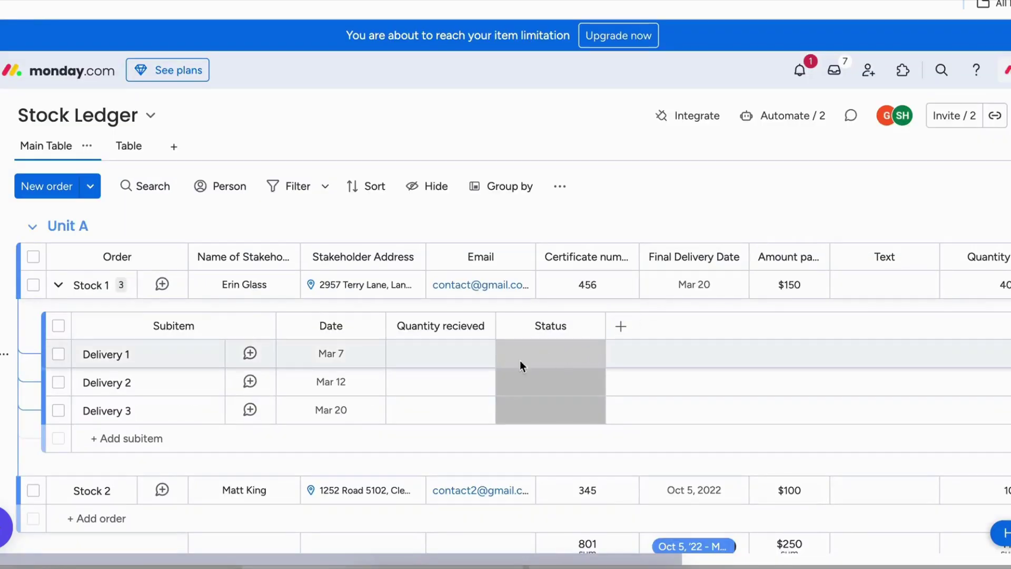
# Enter quantities received of 40 for Delivery 1, 52 for Delivery 2 and 17 for Delivery 3, and check Stock 1's rolled-up quantity
pyautogui.click(447, 349)
pyautogui.write('0')
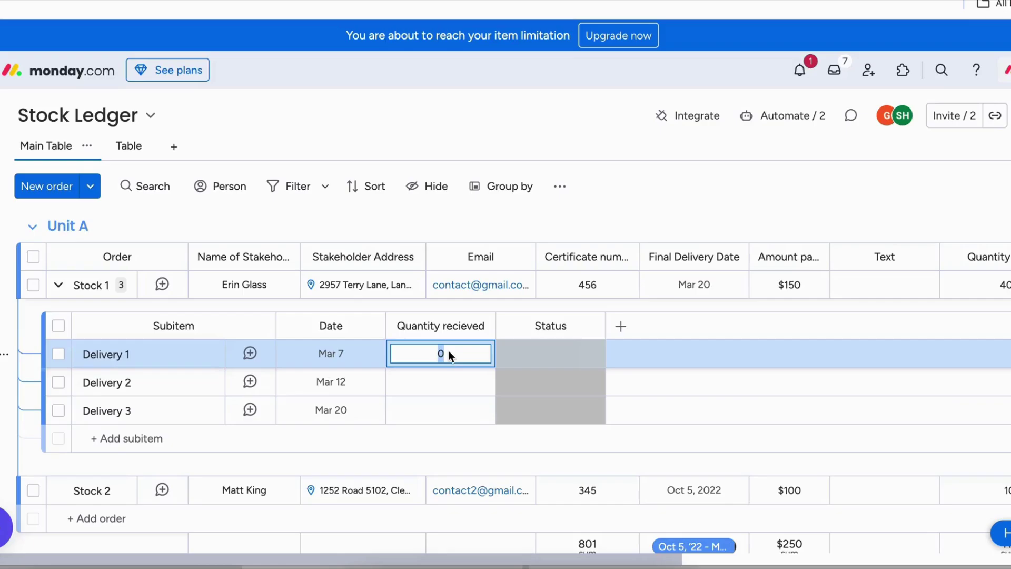
pyautogui.write('0')
pyautogui.click(433, 384)
pyautogui.write('0')
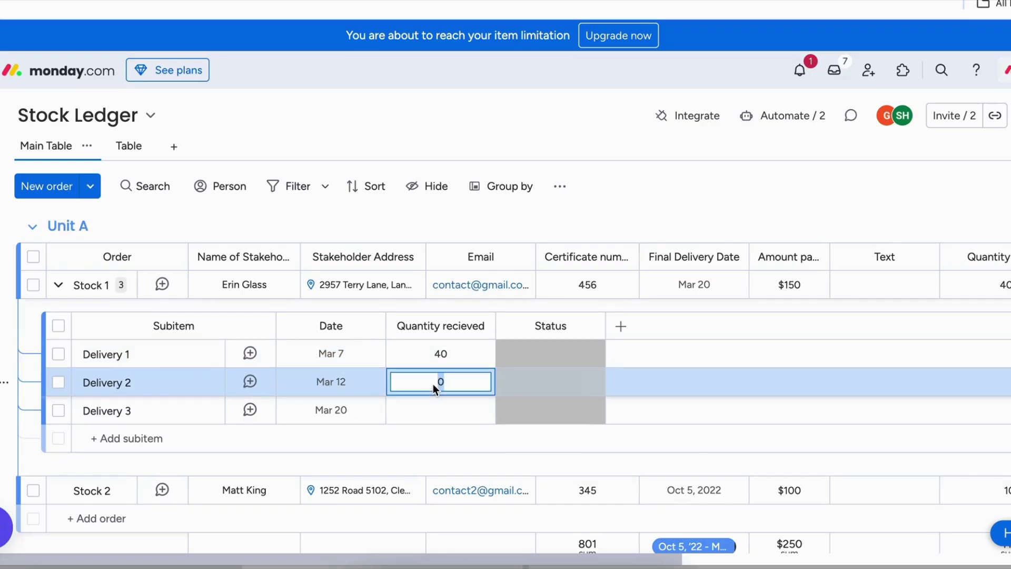
pyautogui.write('52')
pyautogui.click(431, 407)
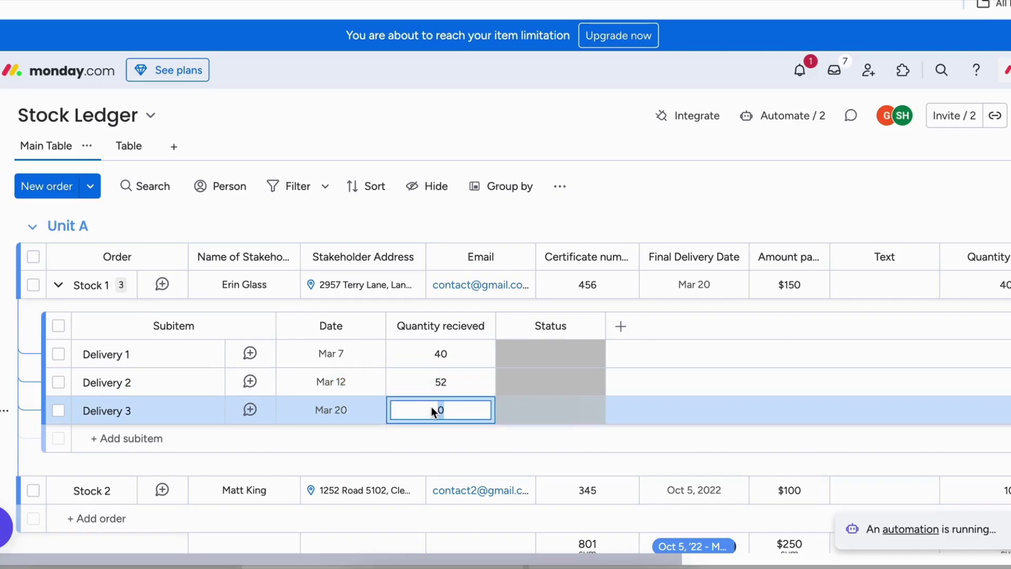
pyautogui.write('17')
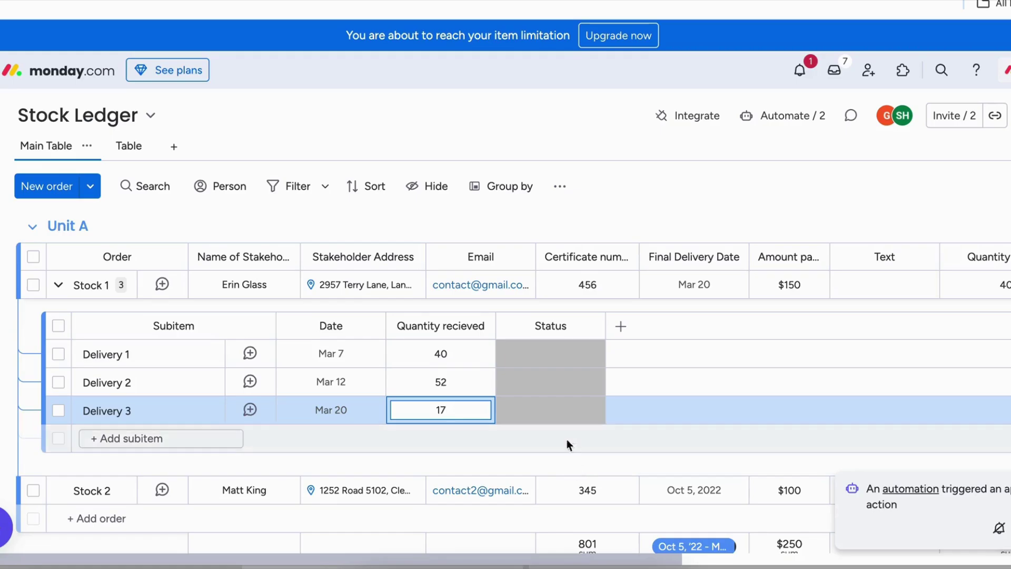
pyautogui.moveTo(538, 565); pyautogui.dragTo(733, 559)
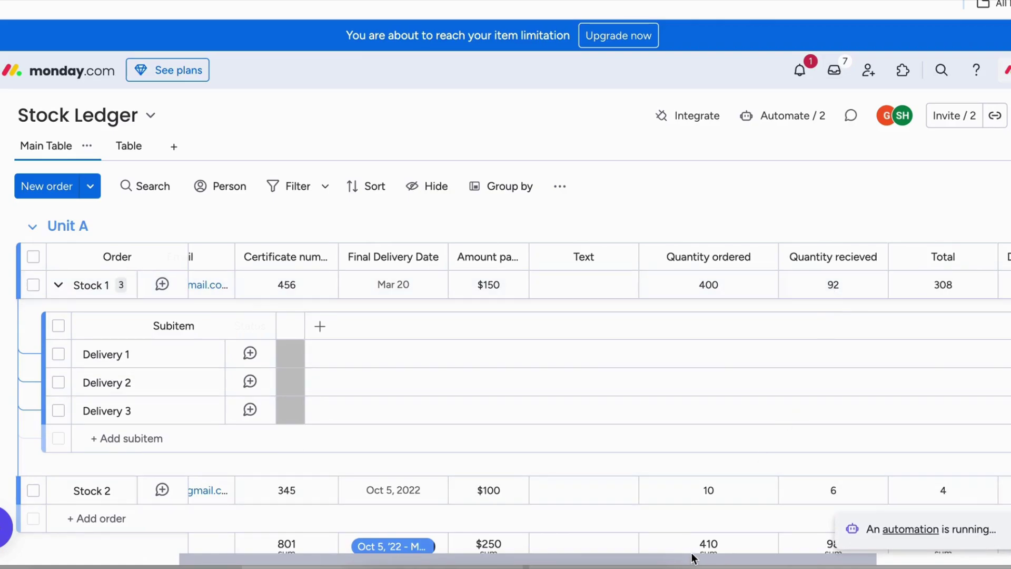
pyautogui.moveTo(680, 561); pyautogui.dragTo(407, 529)
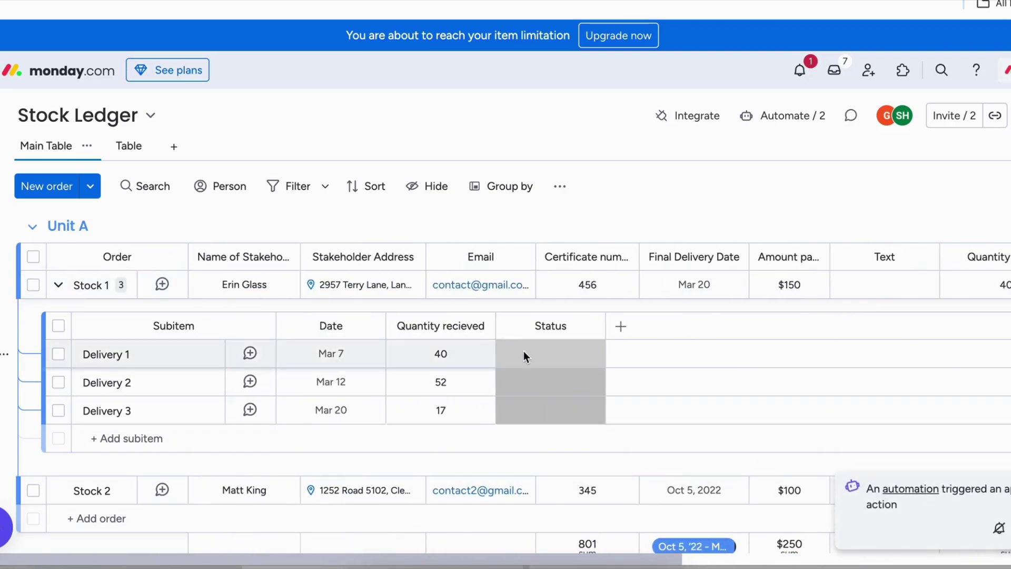
# Find SubLift Recipes among the board's integrations and start an automation from the template that applies a selector to a subitem status label
pyautogui.click(676, 123)
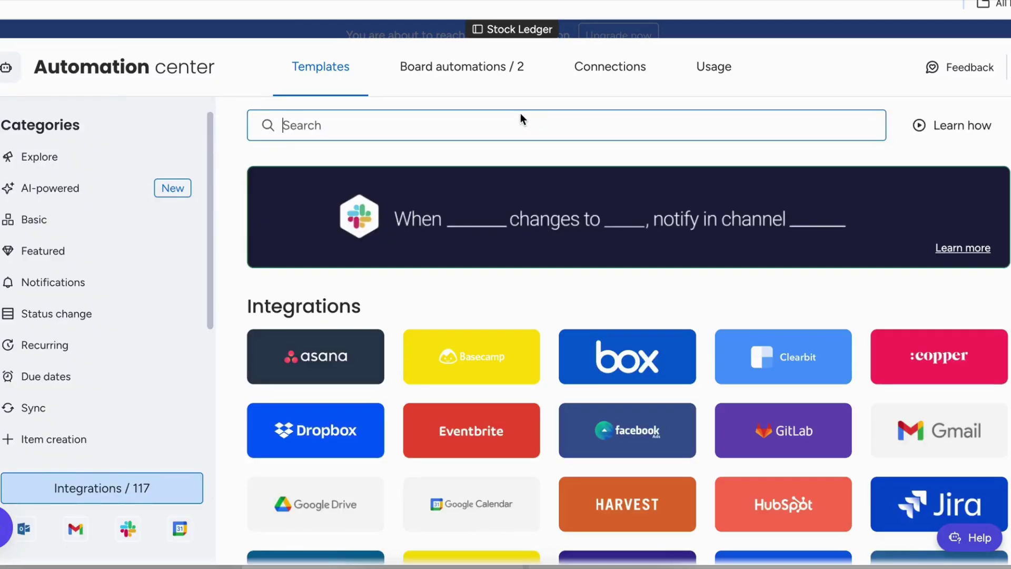
pyautogui.write('sub')
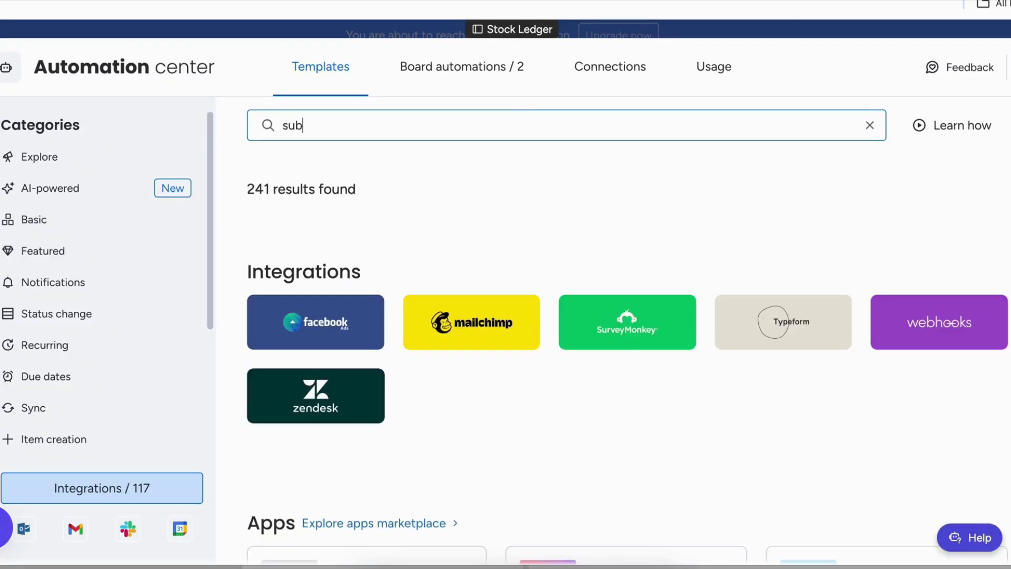
pyautogui.write('li')
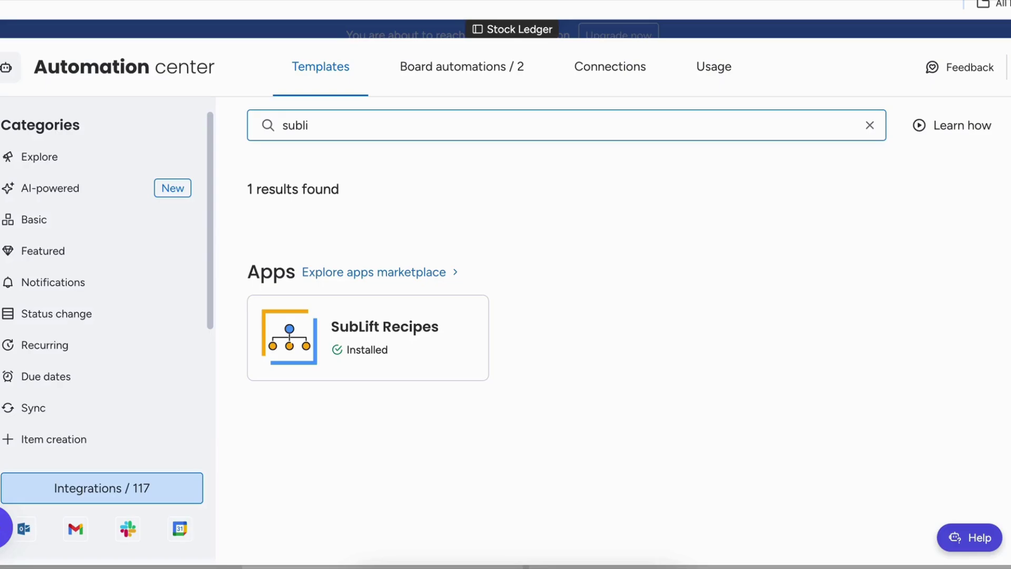
pyautogui.click(464, 338)
pyautogui.scroll(-2, 576, 345)
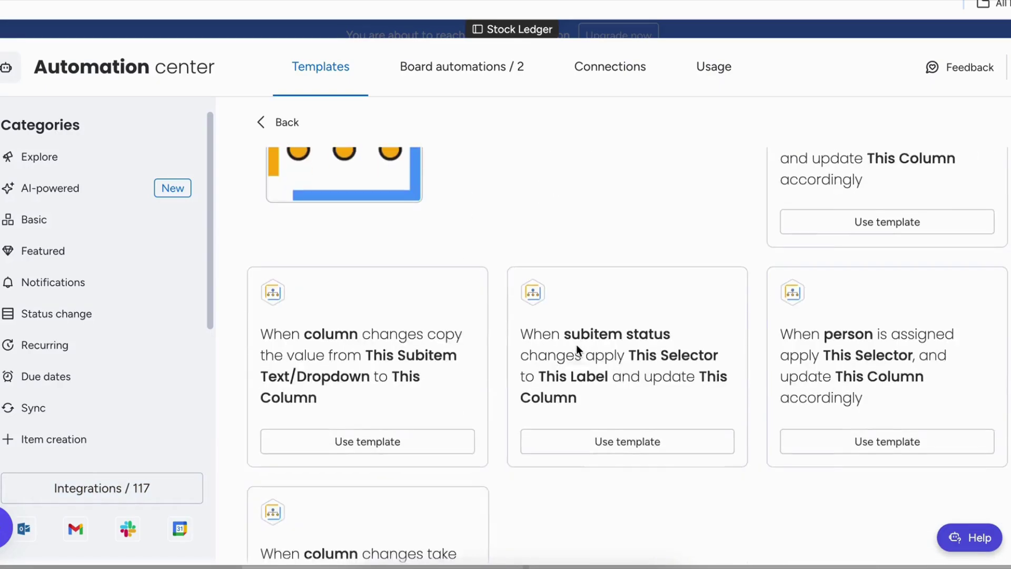
pyautogui.click(610, 392)
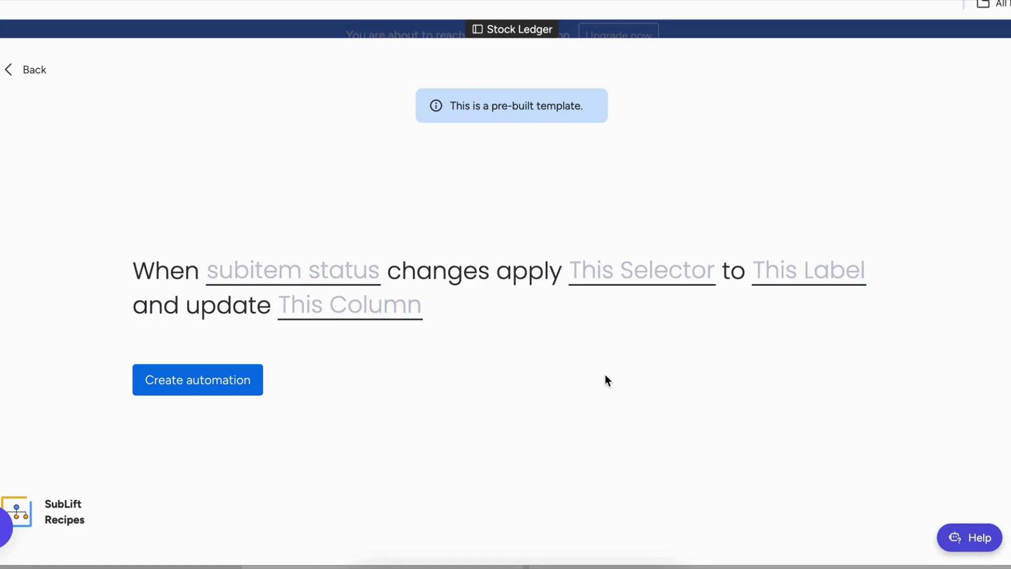
# Set the recipe to trigger on the subitem Status column and apply the X of Y (State) selector to the Stuck label
pyautogui.click(274, 268)
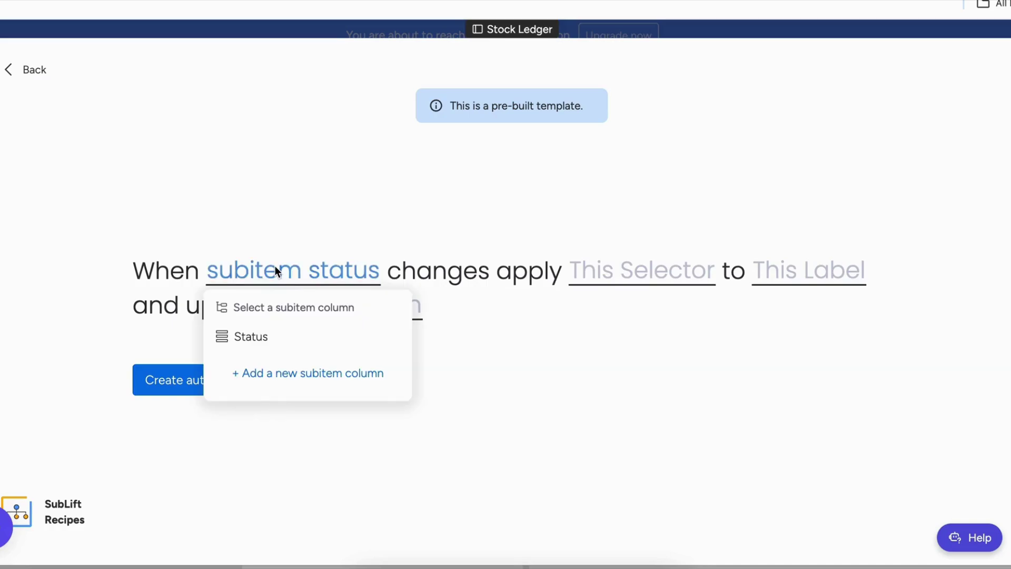
pyautogui.click(253, 335)
pyautogui.click(634, 268)
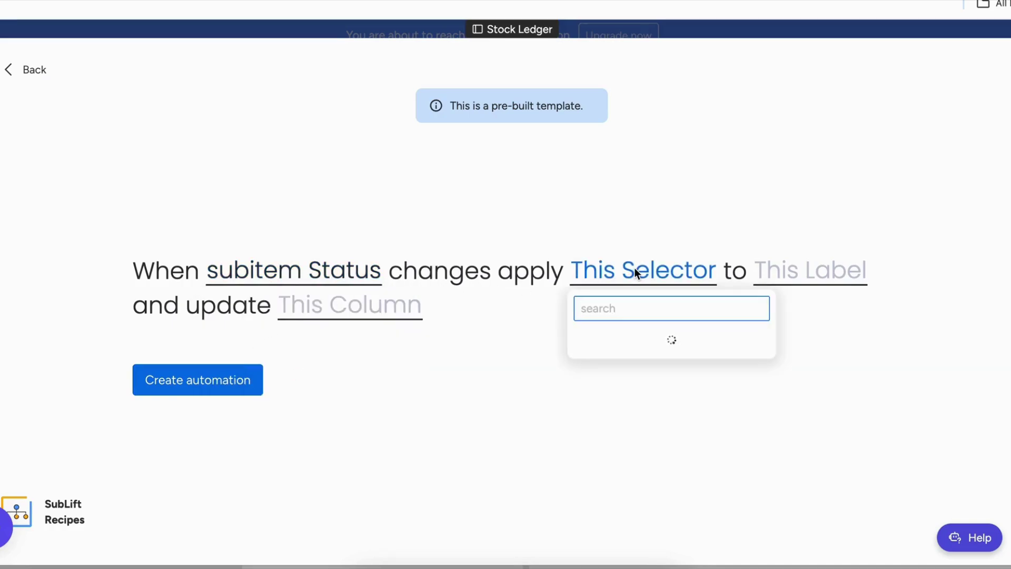
pyautogui.click(620, 373)
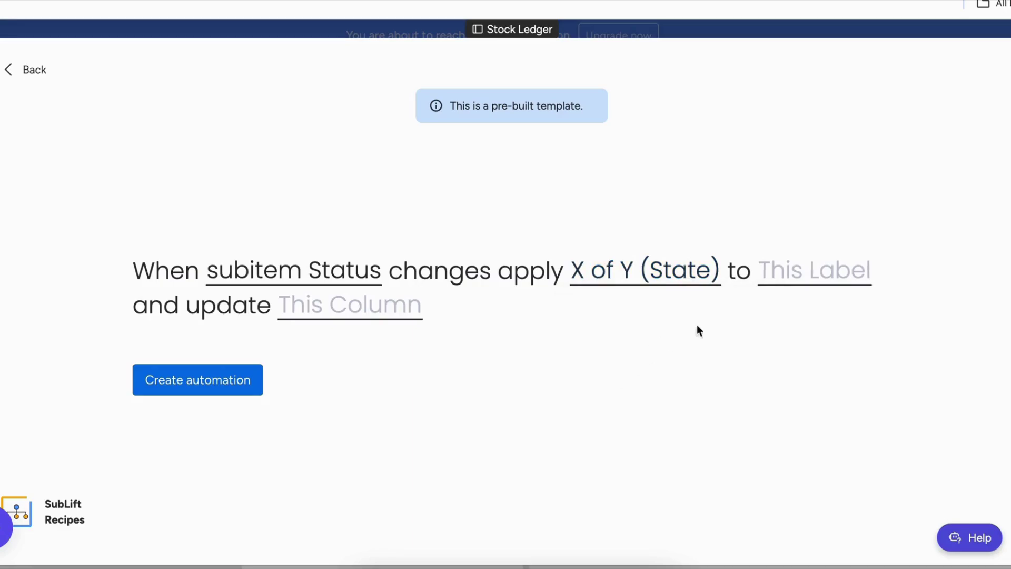
pyautogui.click(775, 280)
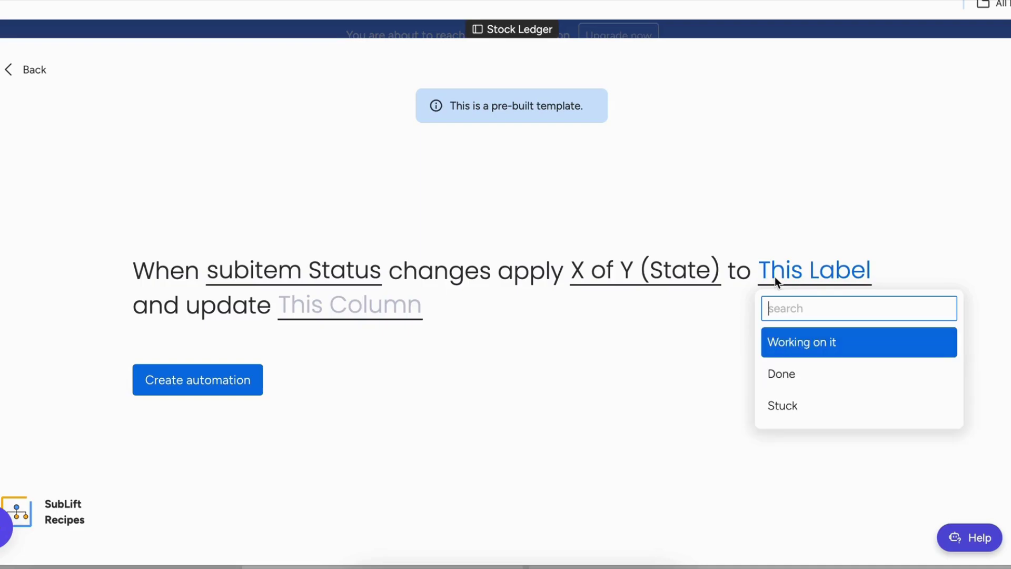
pyautogui.click(794, 412)
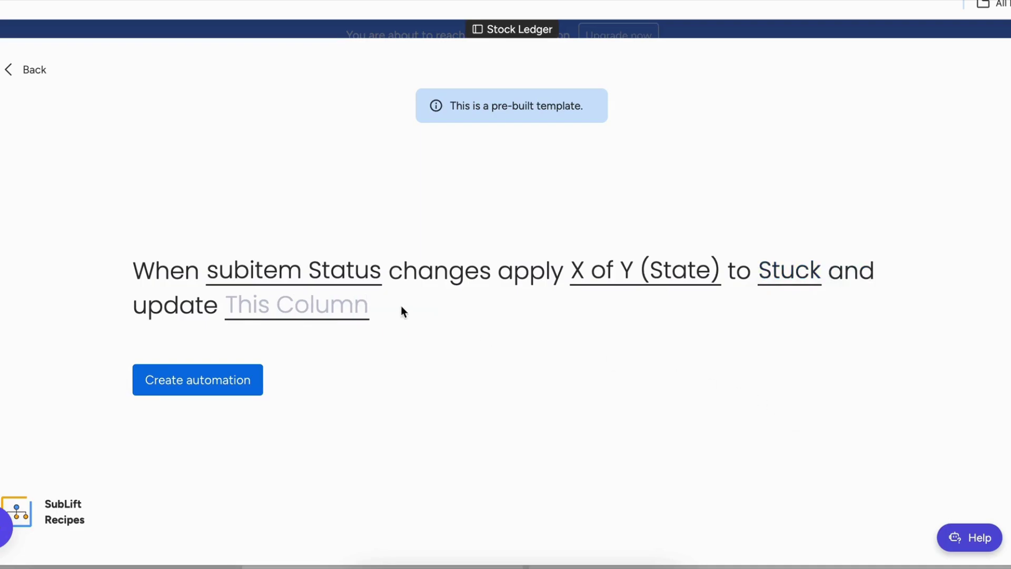
# Choose Text as the parent column to update, then create the status automation and return to the board
pyautogui.click(338, 310)
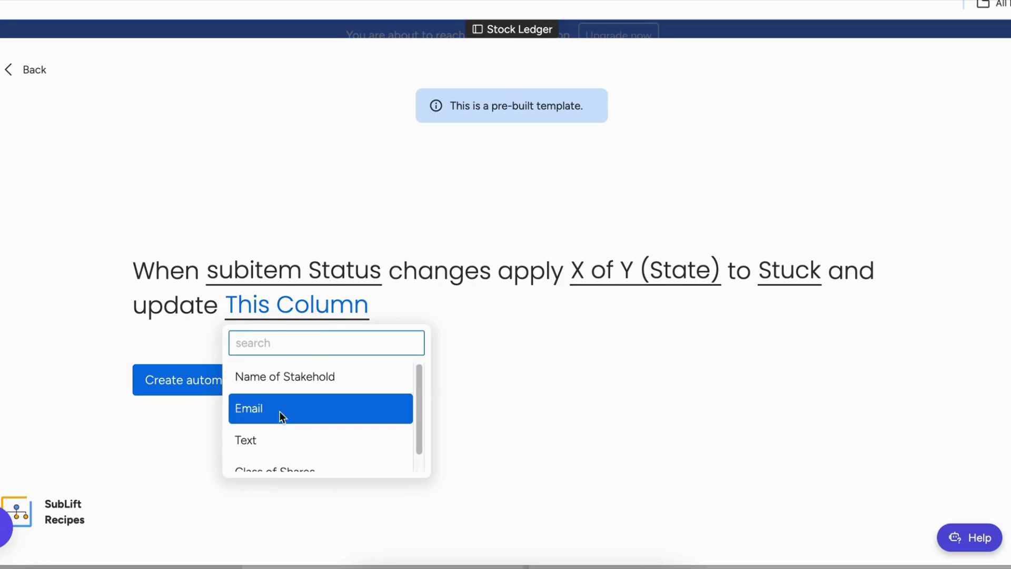
pyautogui.click(270, 442)
pyautogui.click(229, 389)
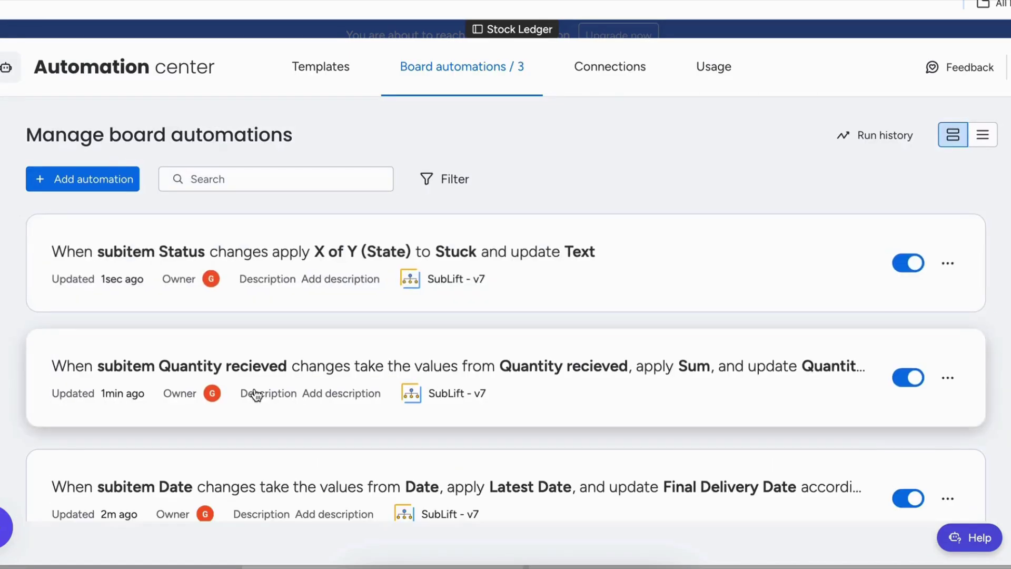
pyautogui.press('Escape')
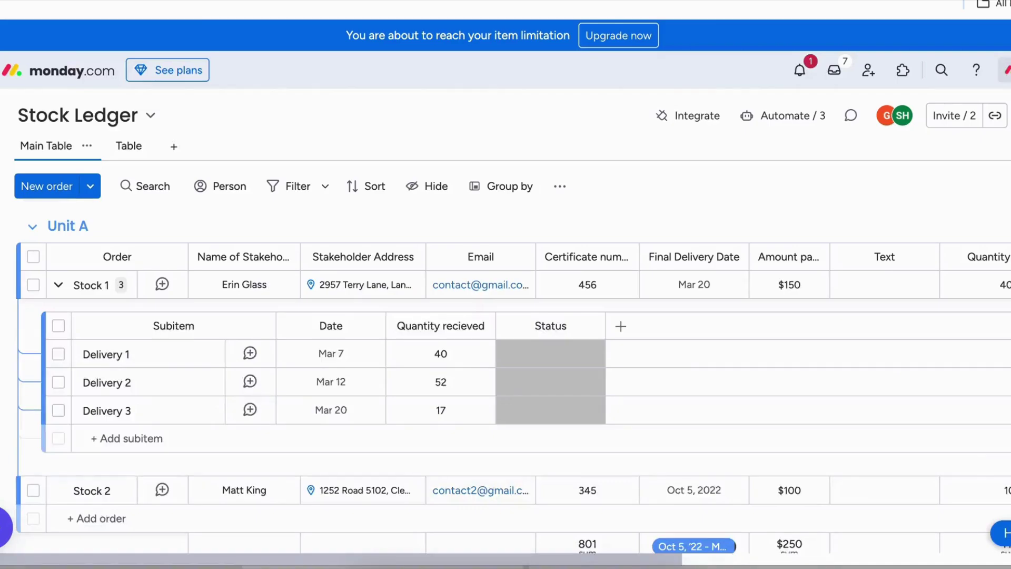
# Set the statuses of Stock 1's subitems to Done for Delivery 1, Working on it for Delivery 2 and Stuck for Delivery 3
pyautogui.click(547, 358)
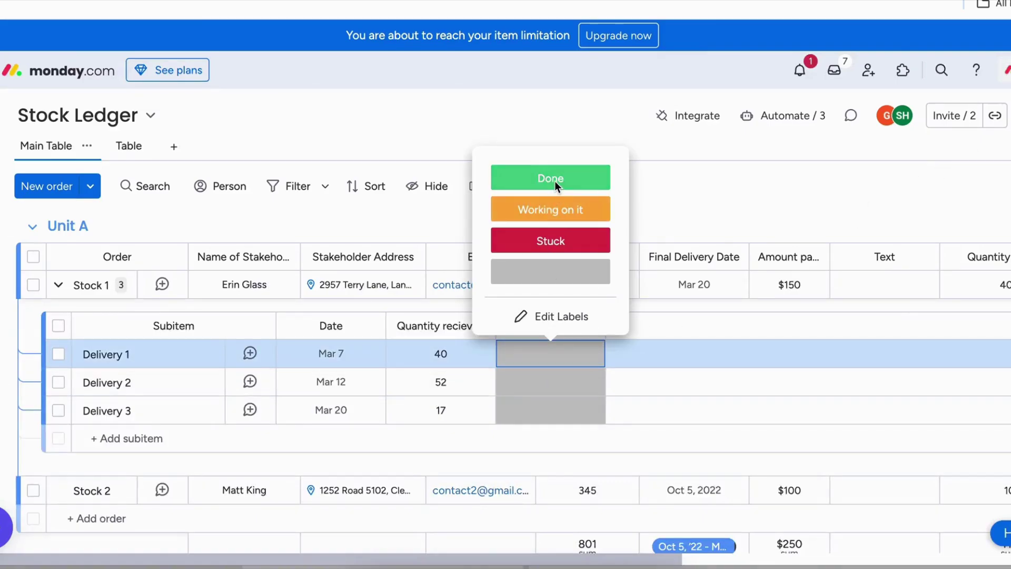
pyautogui.click(554, 181)
pyautogui.click(555, 374)
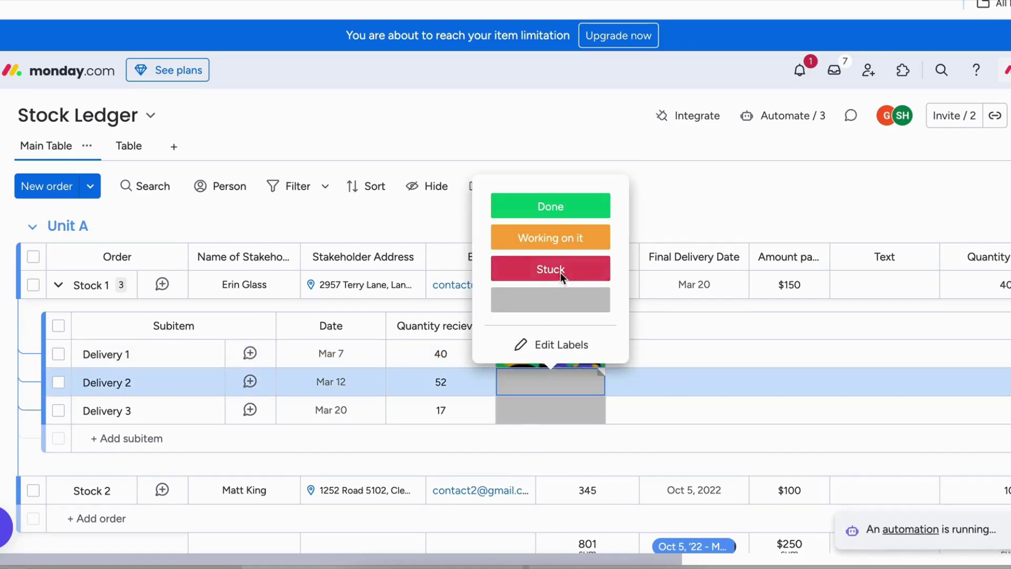
pyautogui.click(567, 237)
pyautogui.click(548, 423)
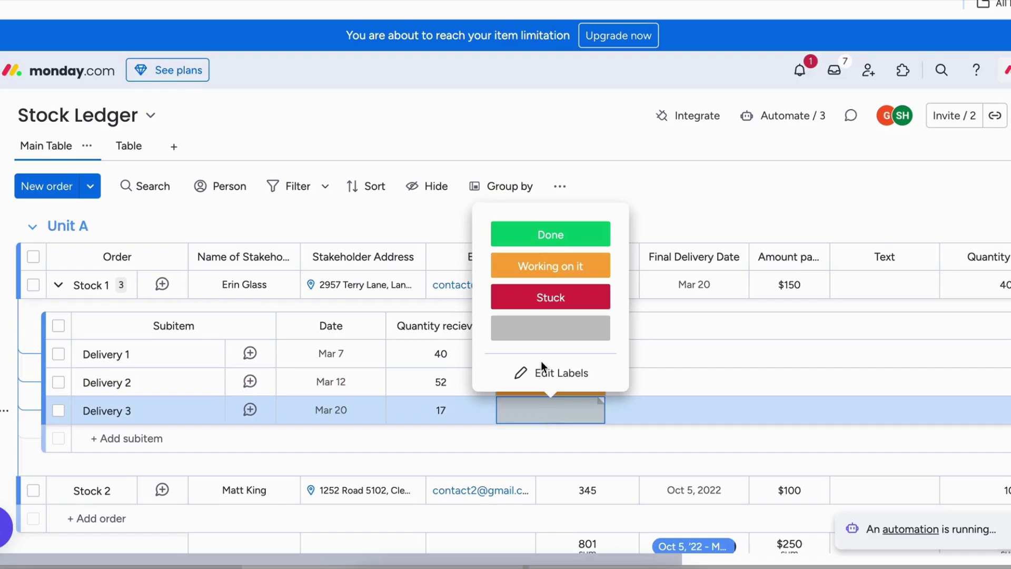
pyautogui.click(554, 300)
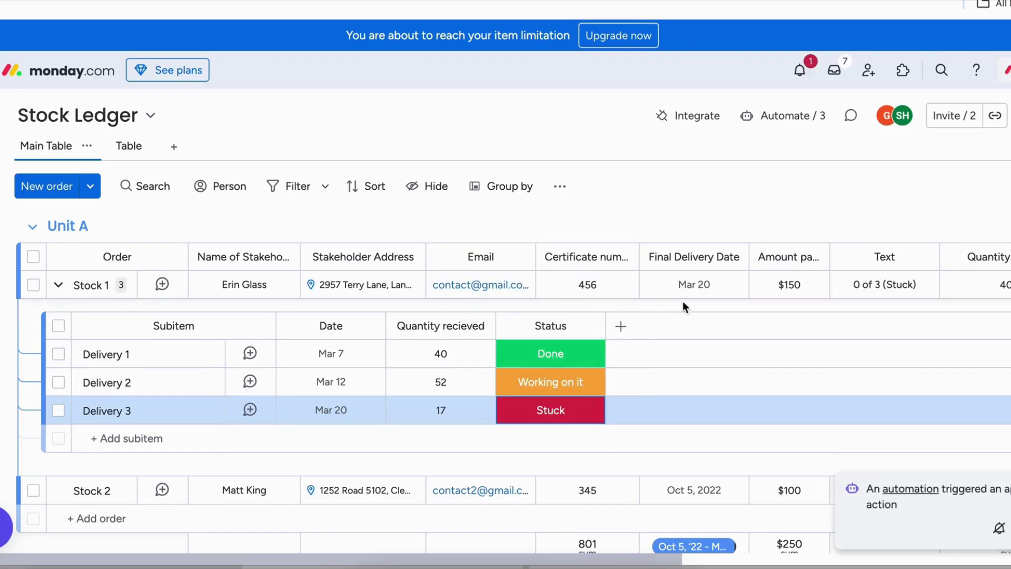